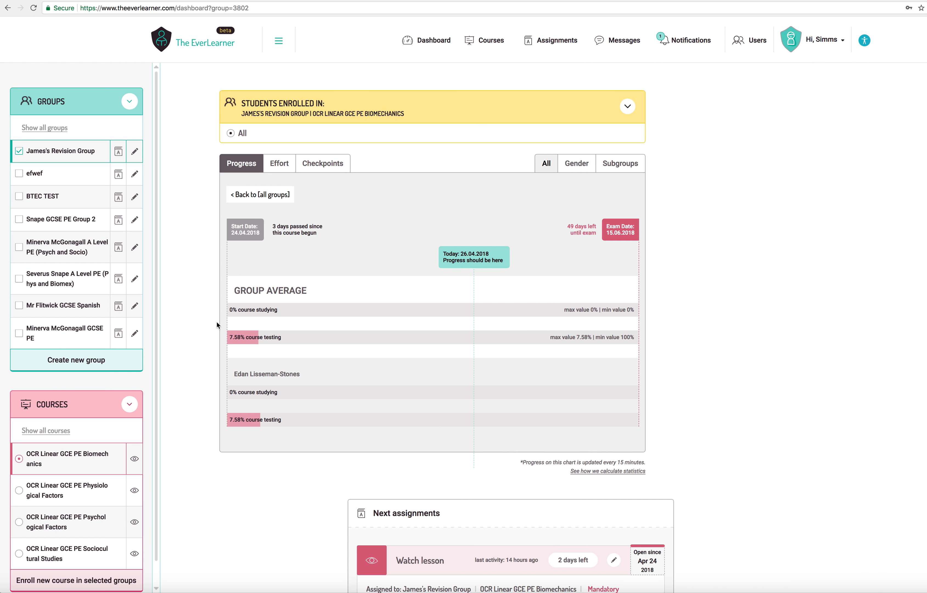
# - Start creating a new group and set its year to 2018
pyautogui.scroll(2, 236, 335)
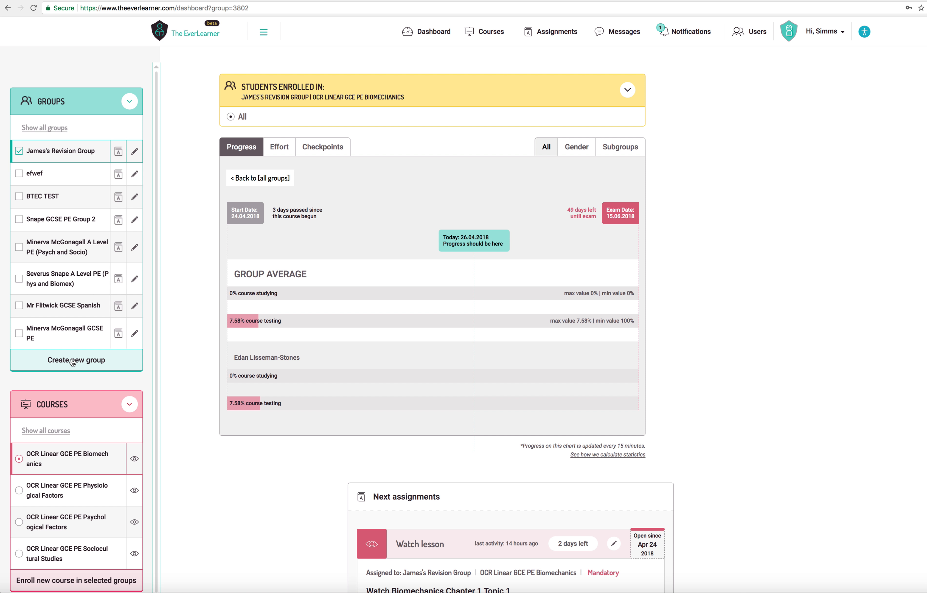
pyautogui.click(80, 363)
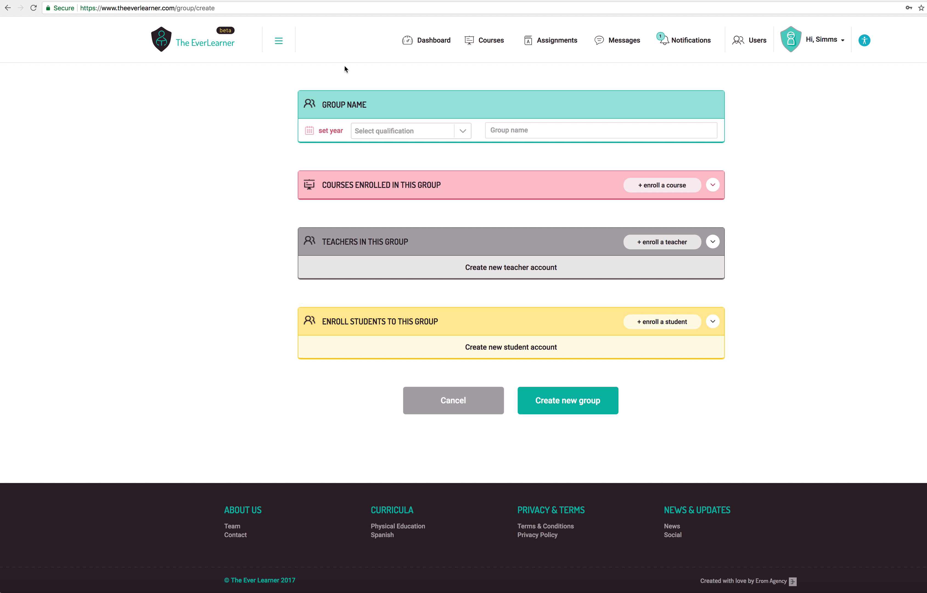
pyautogui.click(308, 130)
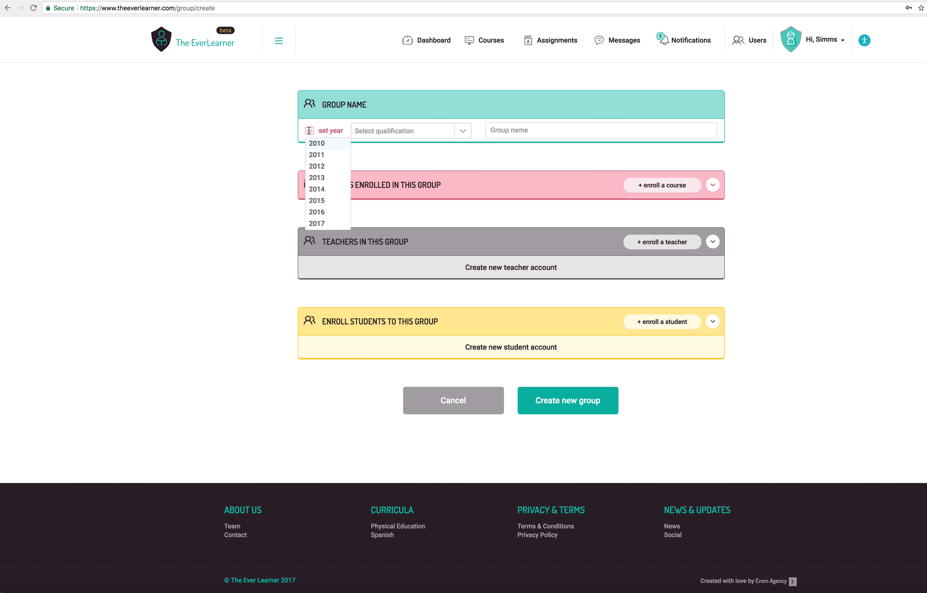
pyautogui.scroll(-2, 320, 185)
pyautogui.click(321, 196)
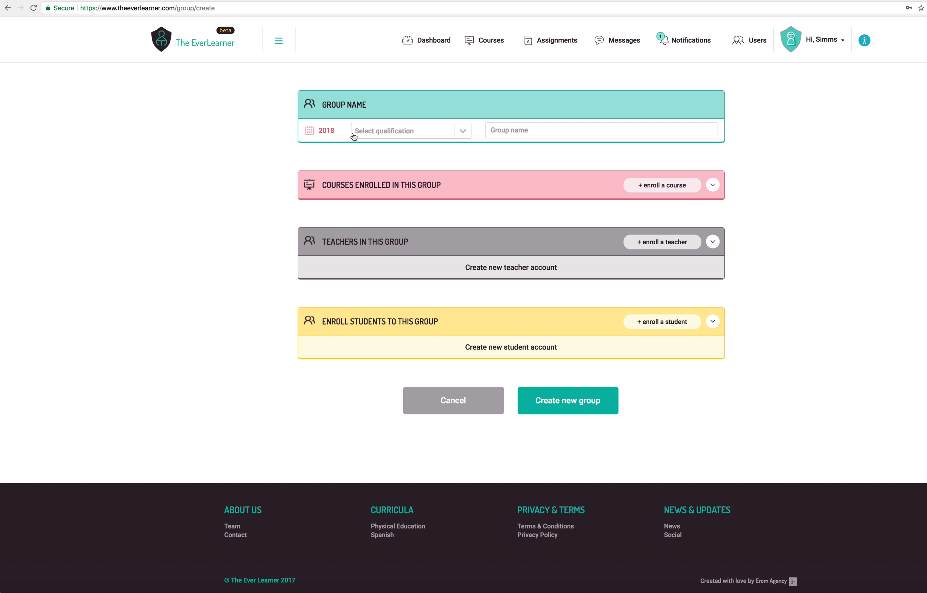
# - Set the new group's qualification to GCSE and name the group "Group 1"
pyautogui.click(461, 130)
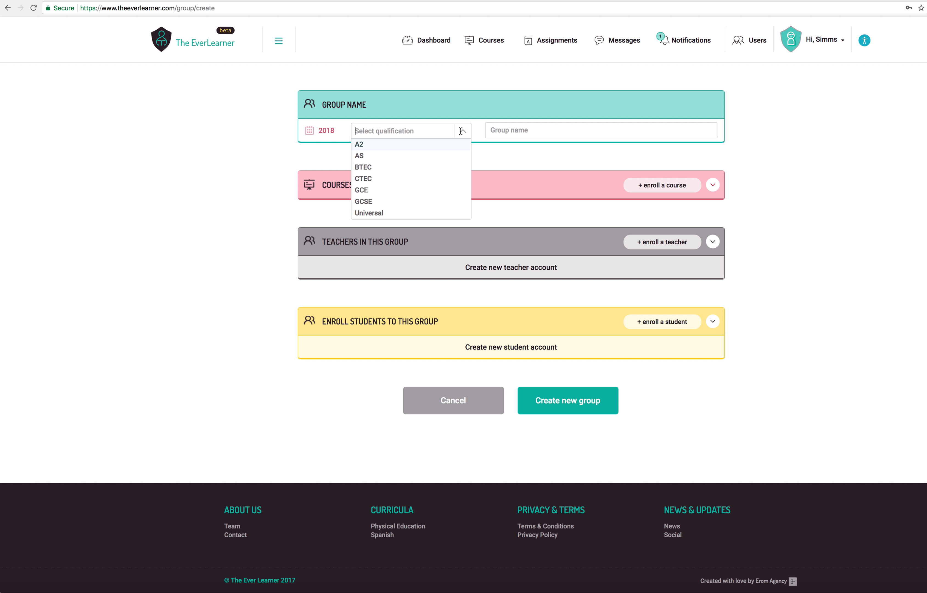
pyautogui.click(376, 201)
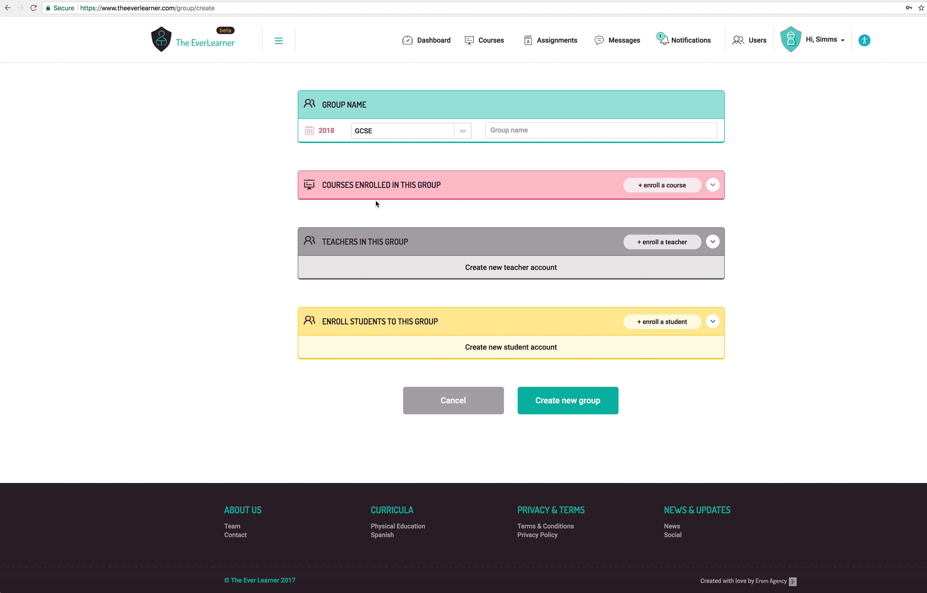
pyautogui.click(510, 129)
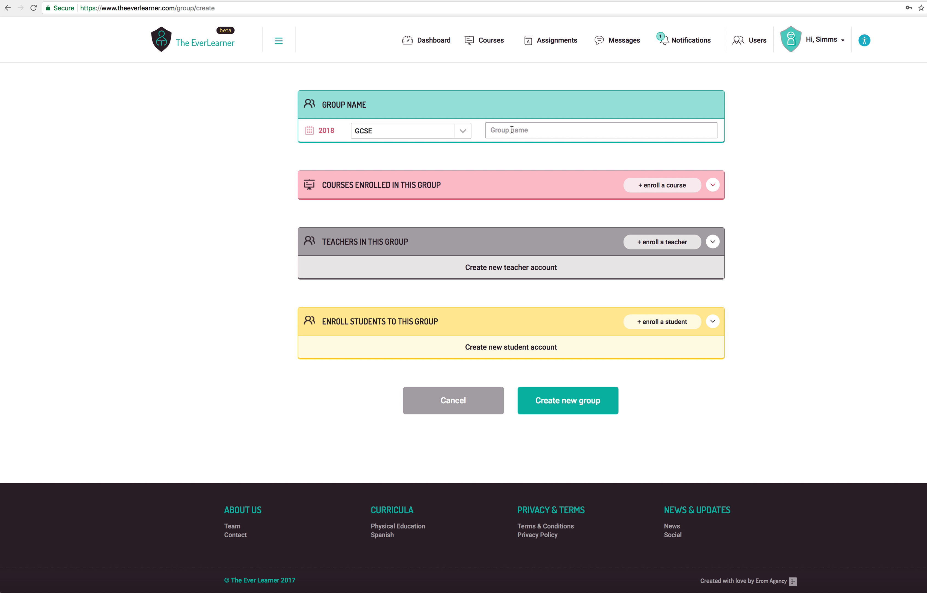
pyautogui.write('Group 1')
# - Search the courses for "9-1" and select AQA GCSE Spanish Grammar 9-1 as the course to enroll
pyautogui.click(713, 186)
pyautogui.click(663, 190)
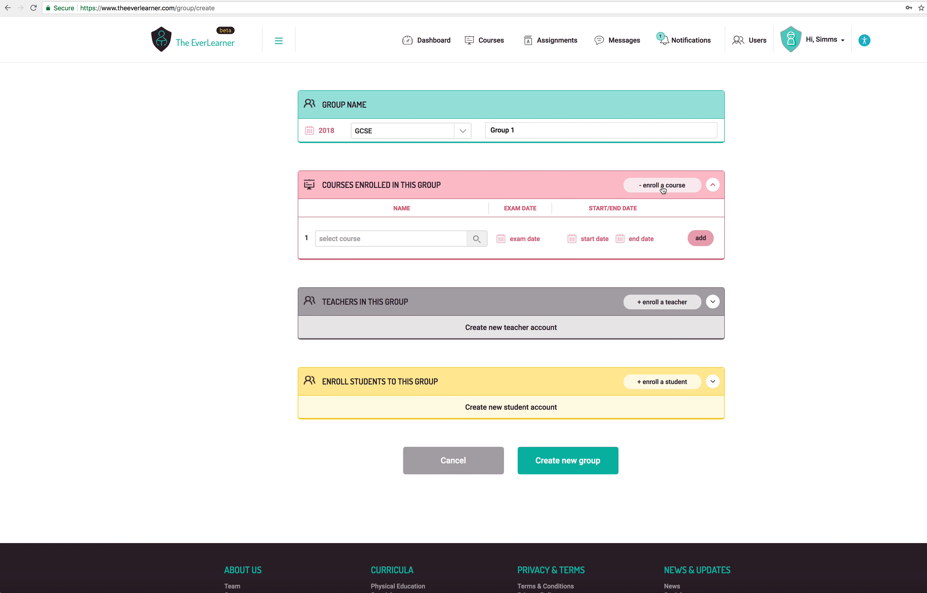
pyautogui.click(453, 237)
pyautogui.write('9-1')
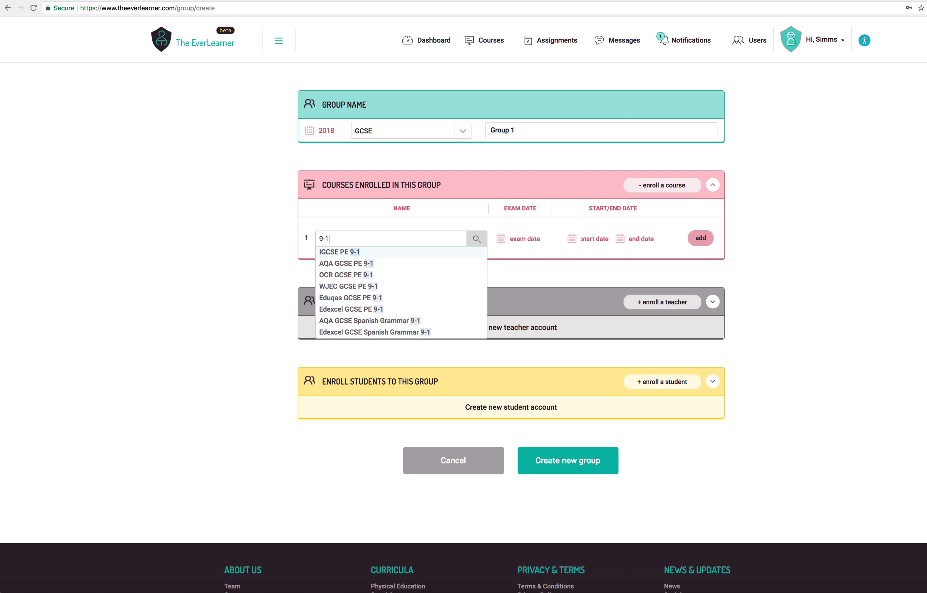
pyautogui.scroll(-1, 369, 295)
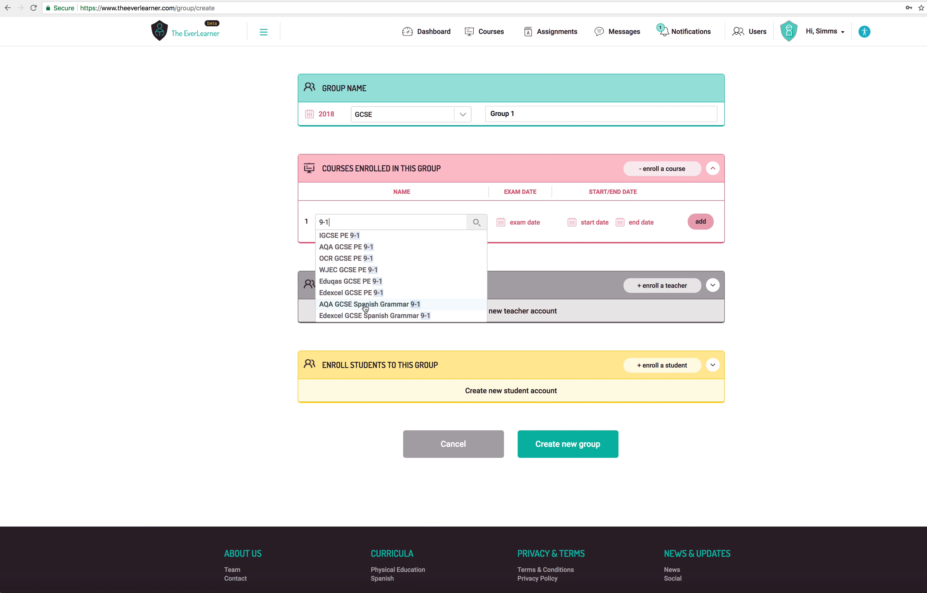
pyautogui.click(365, 304)
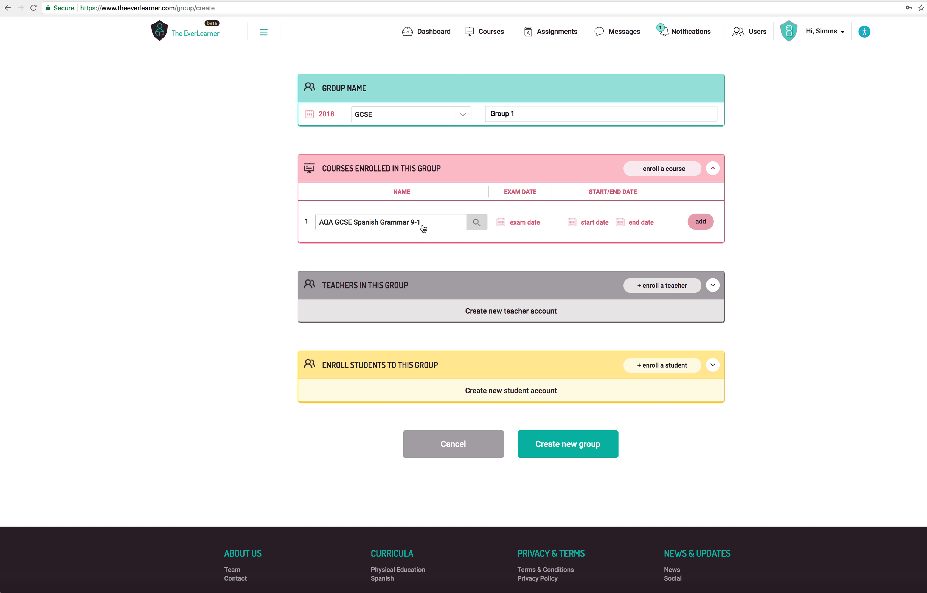
# - Set the course's exam date to 17.05.2018
pyautogui.click(526, 225)
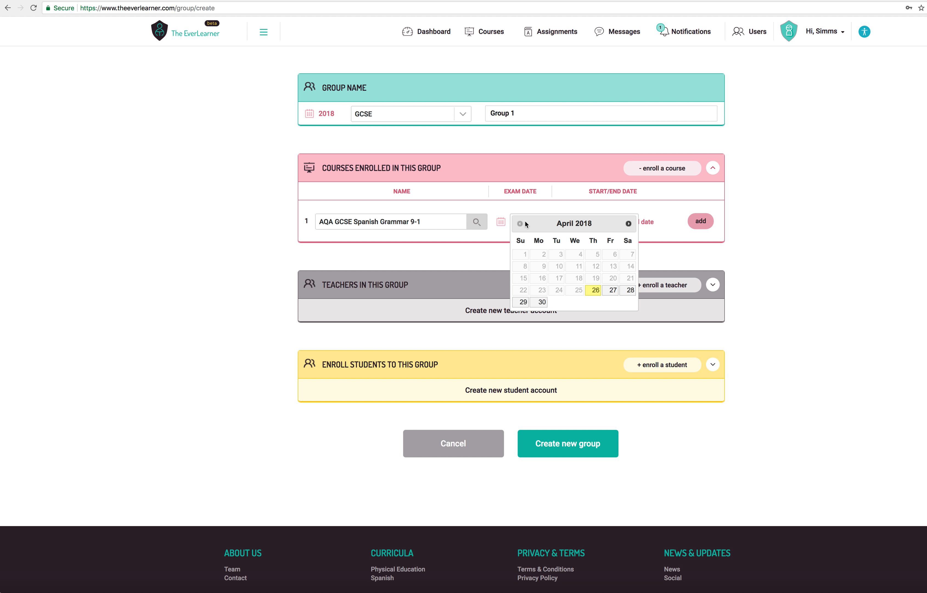
pyautogui.click(629, 225)
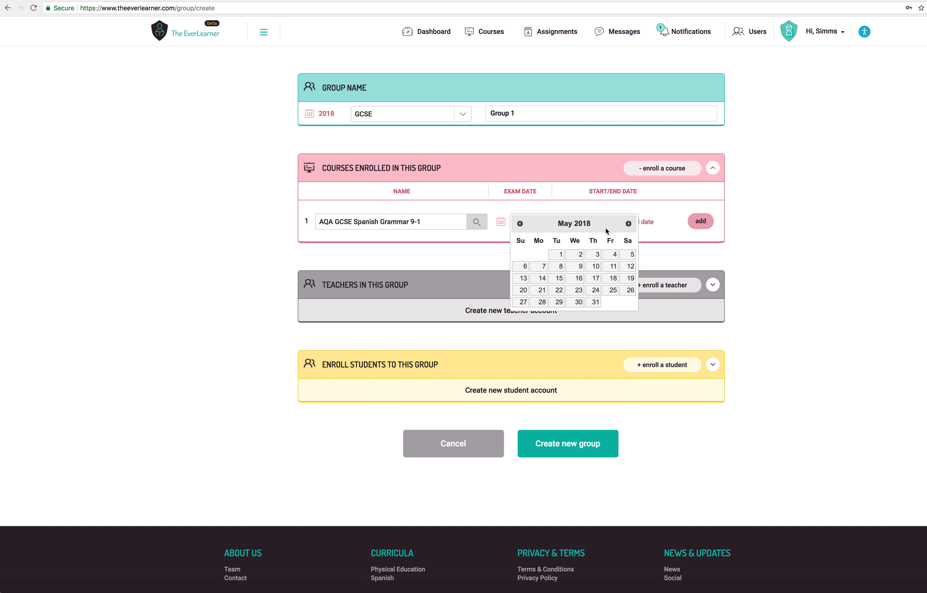
pyautogui.click(596, 278)
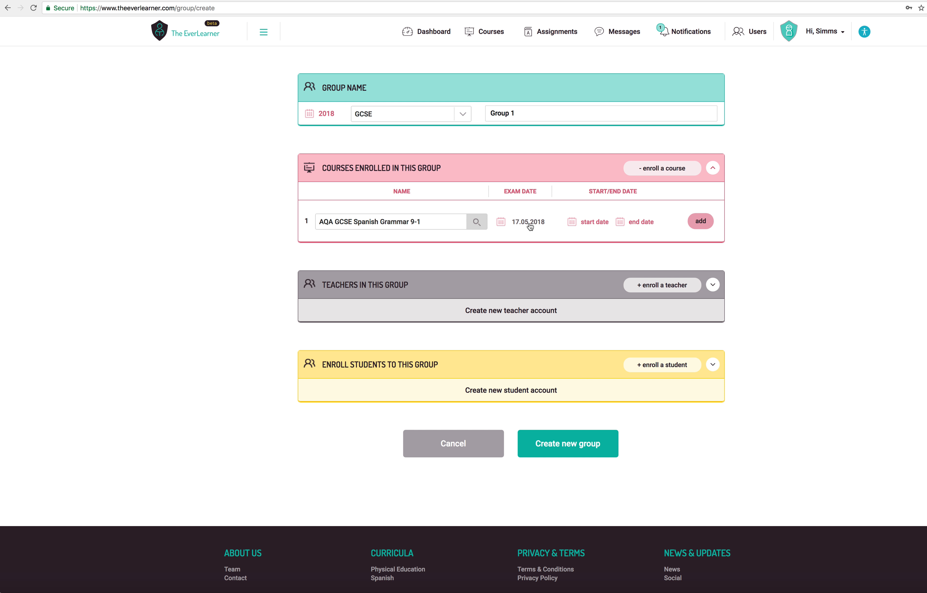
# - Set the course's start date to 26.04.2018 and end date to 16.05.2018, and add the course to the group
pyautogui.click(590, 222)
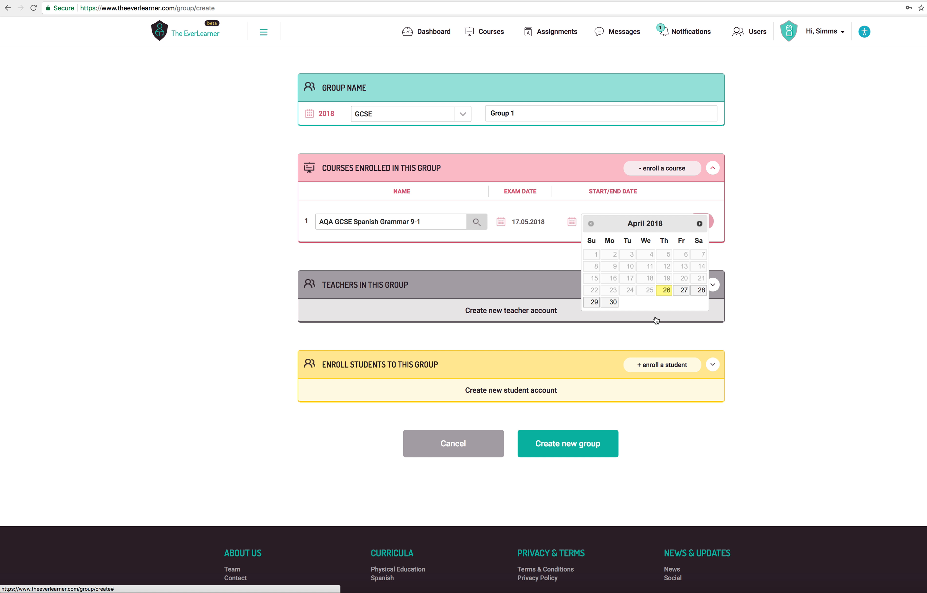
pyautogui.click(664, 292)
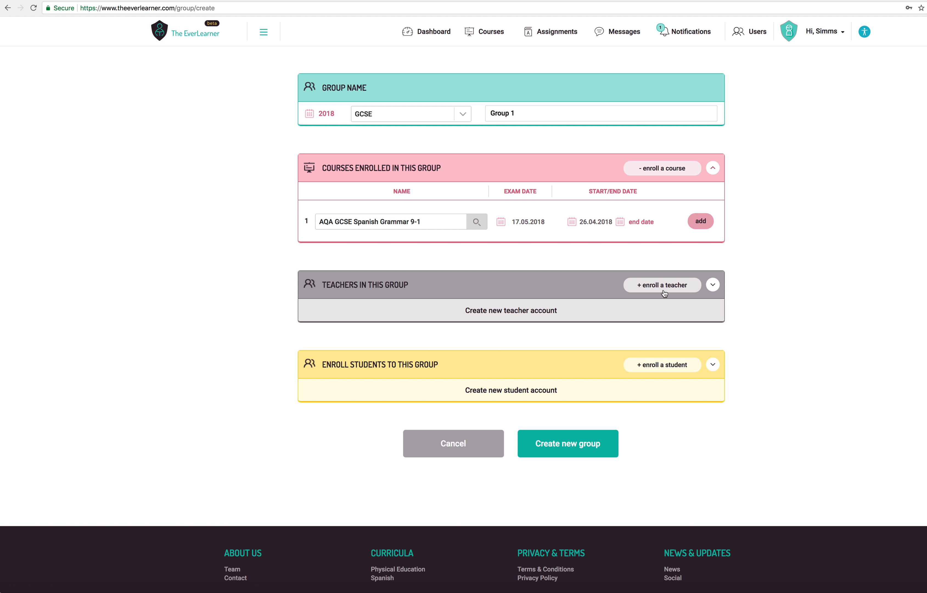
pyautogui.click(640, 222)
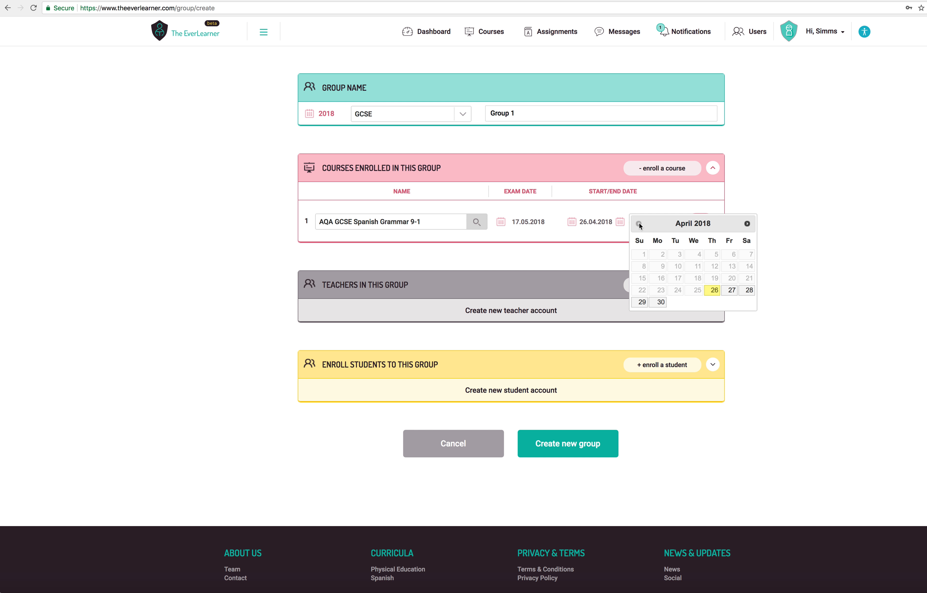
pyautogui.click(747, 223)
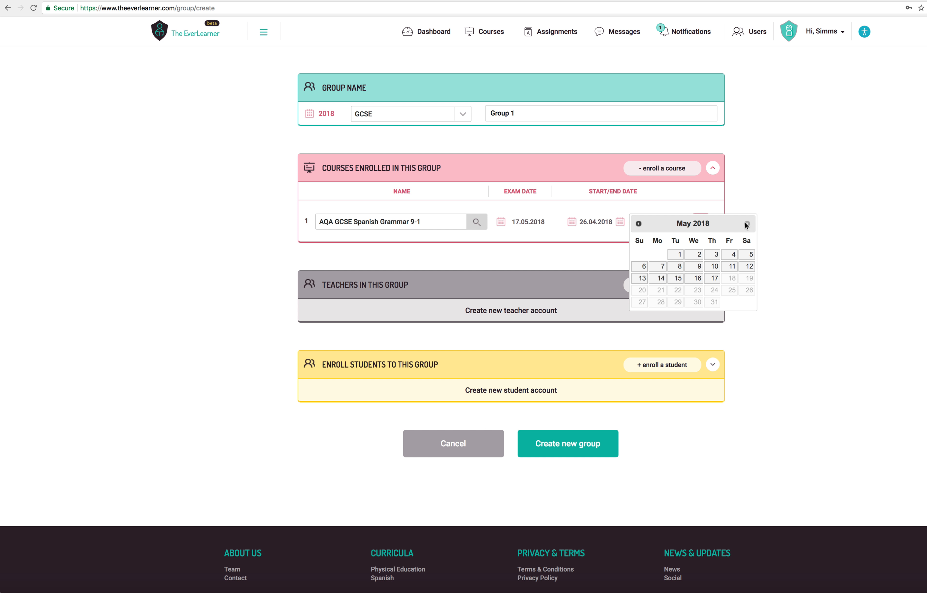
pyautogui.click(697, 278)
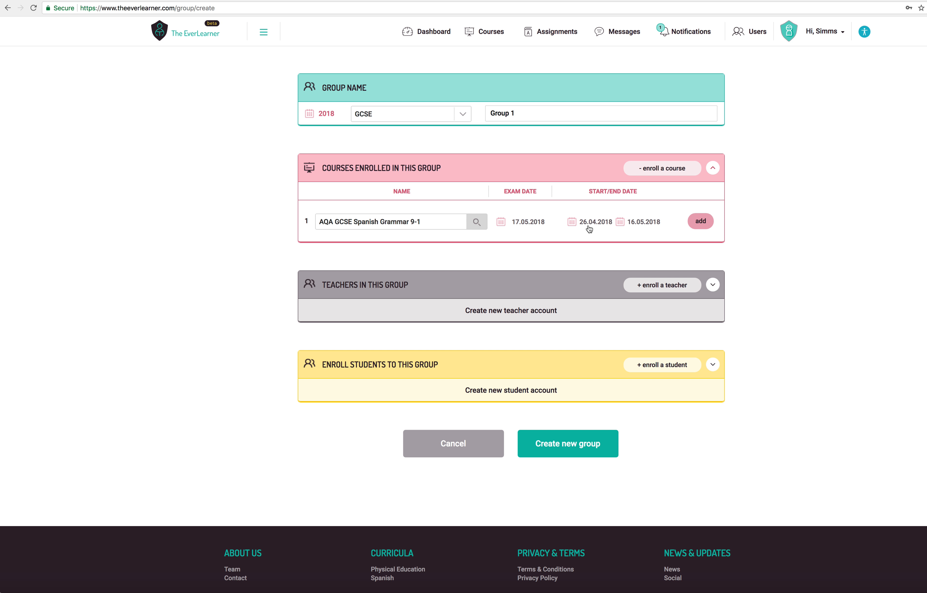
pyautogui.click(700, 221)
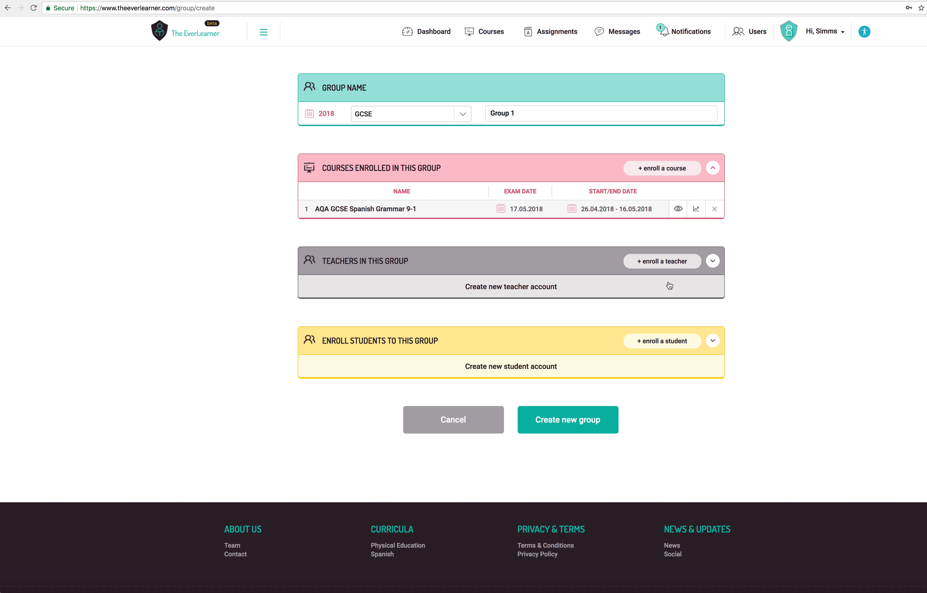
# - Enroll the first teacher from the list of existing teachers in the group
pyautogui.click(712, 262)
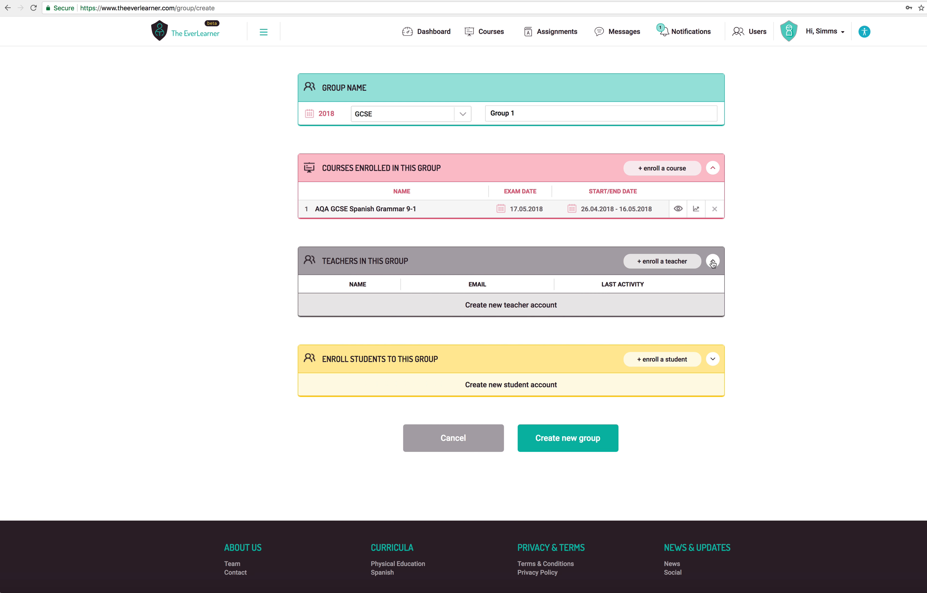
pyautogui.click(671, 265)
pyautogui.click(478, 306)
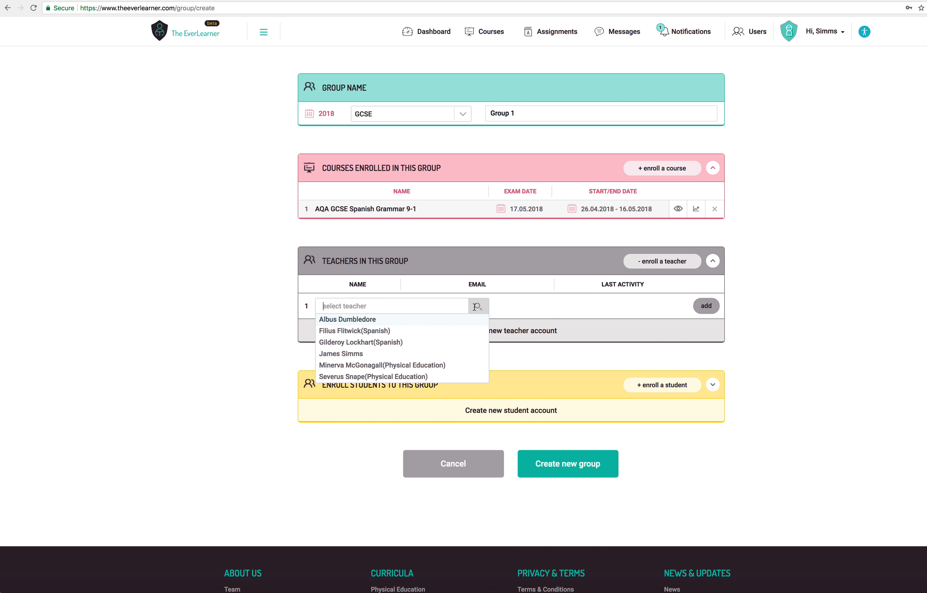
pyautogui.scroll(-3, 435, 344)
pyautogui.scroll(3, 435, 343)
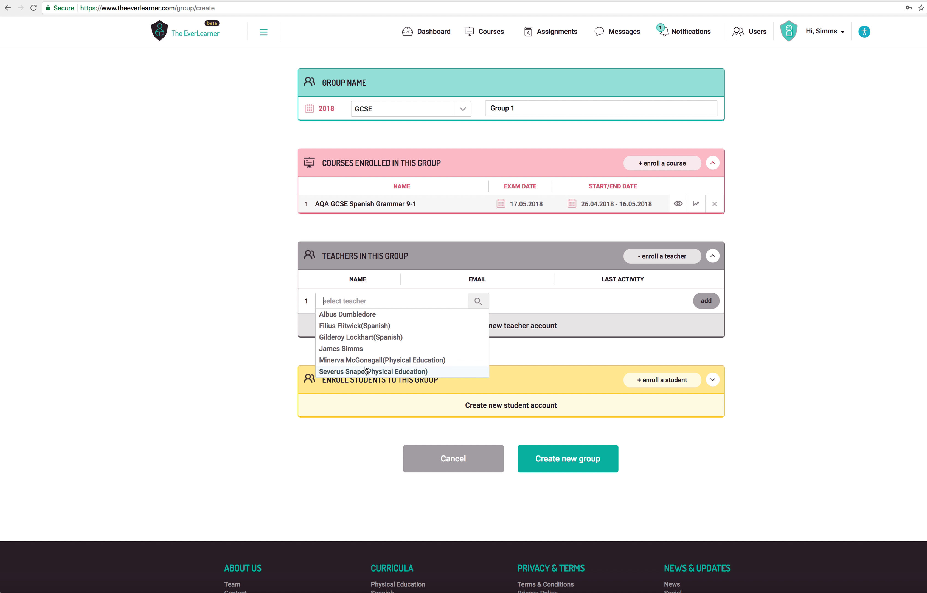
pyautogui.click(353, 316)
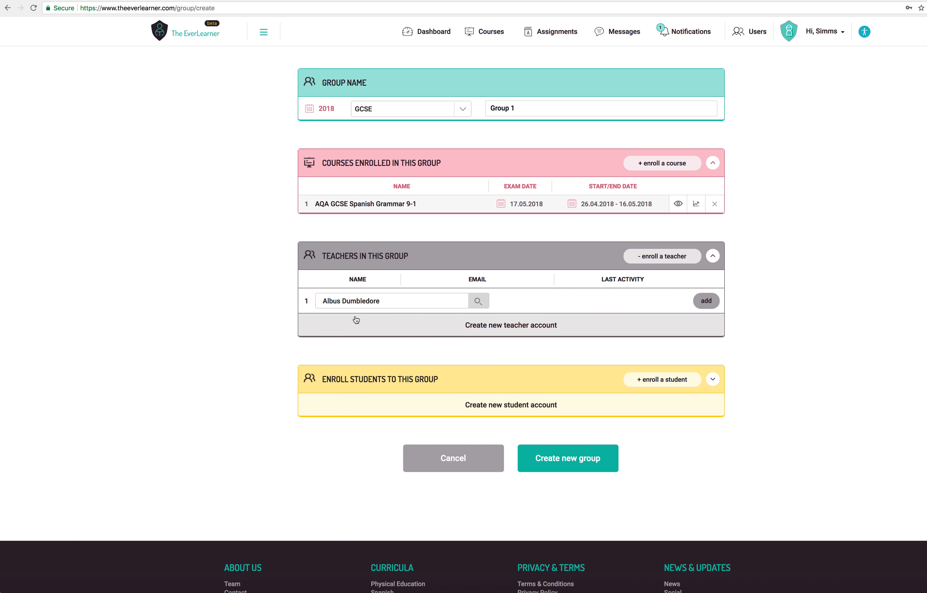
pyautogui.click(706, 307)
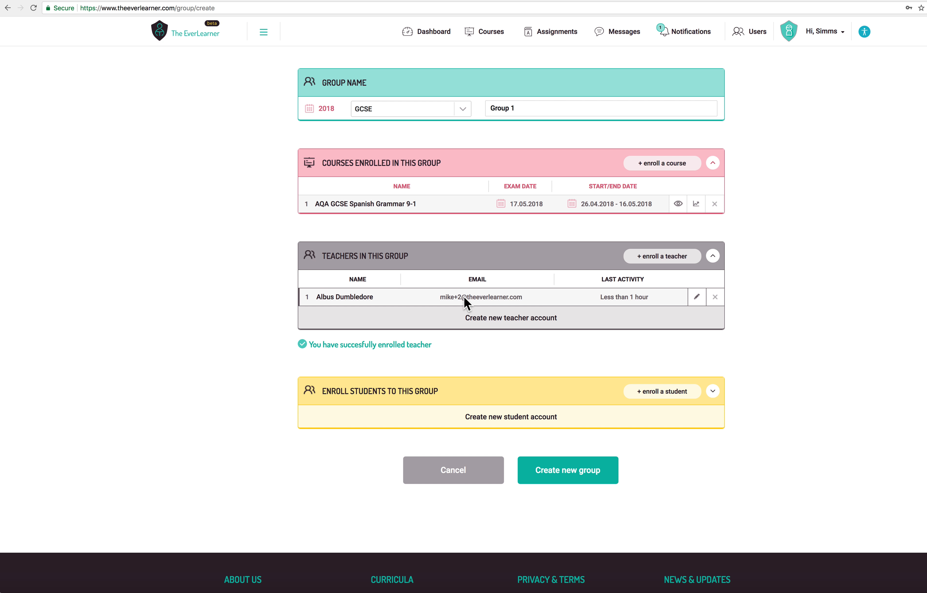
# - Find the signed-in user's own teacher account by first name and enroll it as the group's second teacher
pyautogui.click(673, 257)
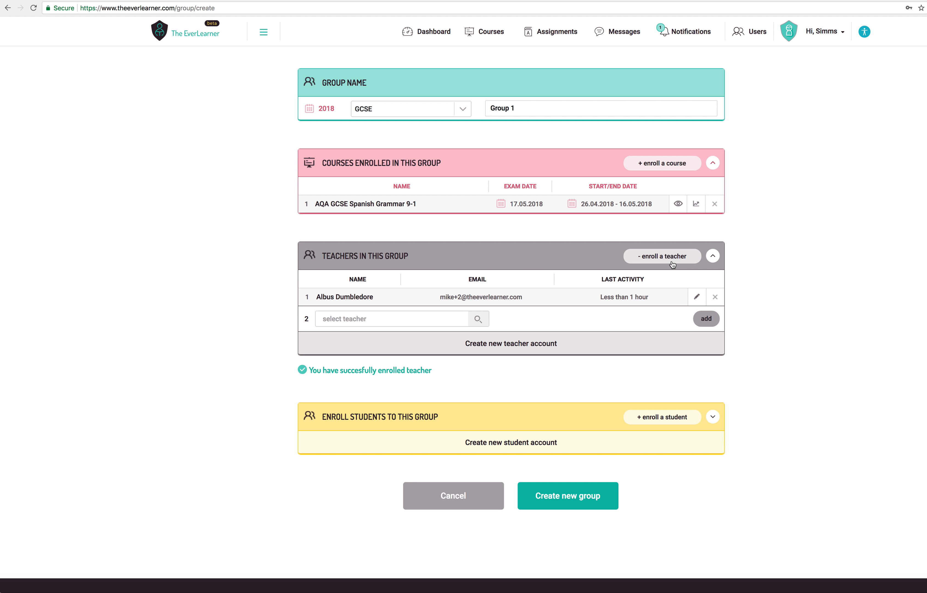
pyautogui.click(444, 317)
pyautogui.write('james')
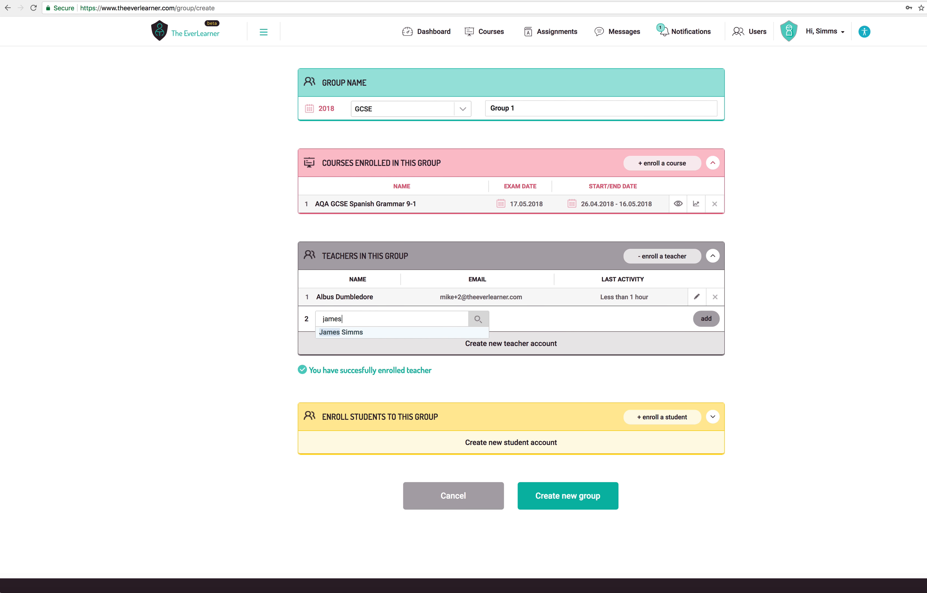
pyautogui.click(425, 334)
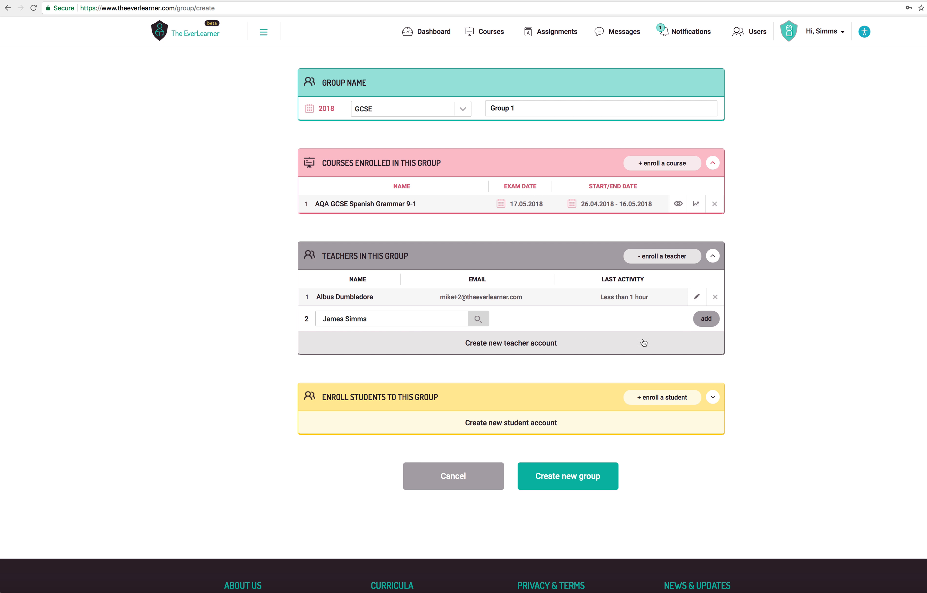
pyautogui.click(702, 320)
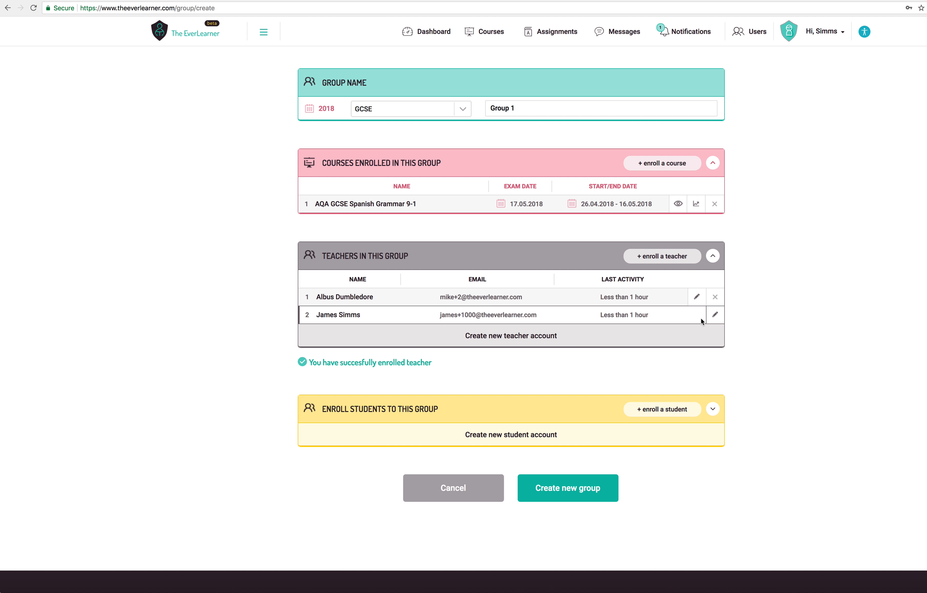
pyautogui.click(514, 344)
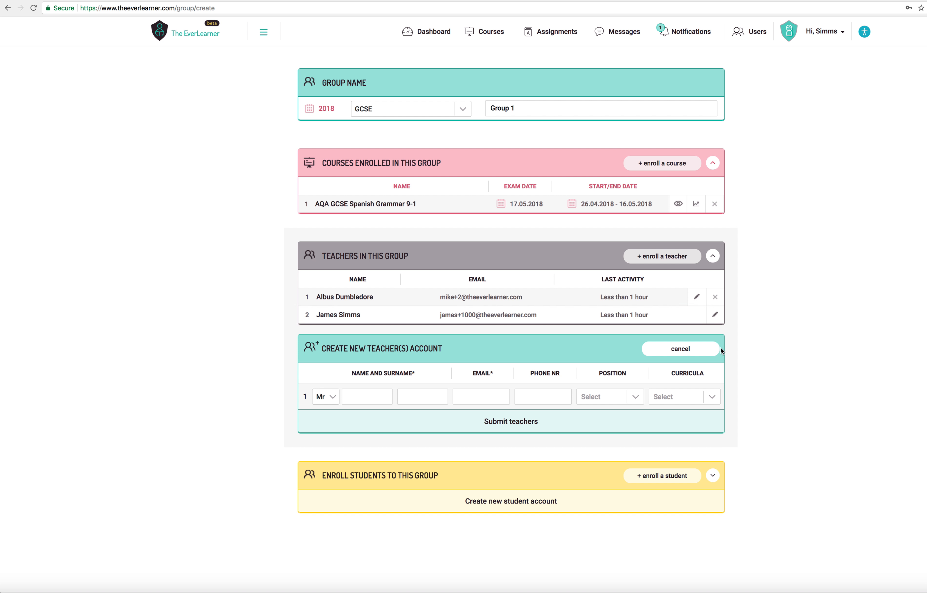
pyautogui.click(693, 350)
pyautogui.click(531, 342)
pyautogui.click(682, 349)
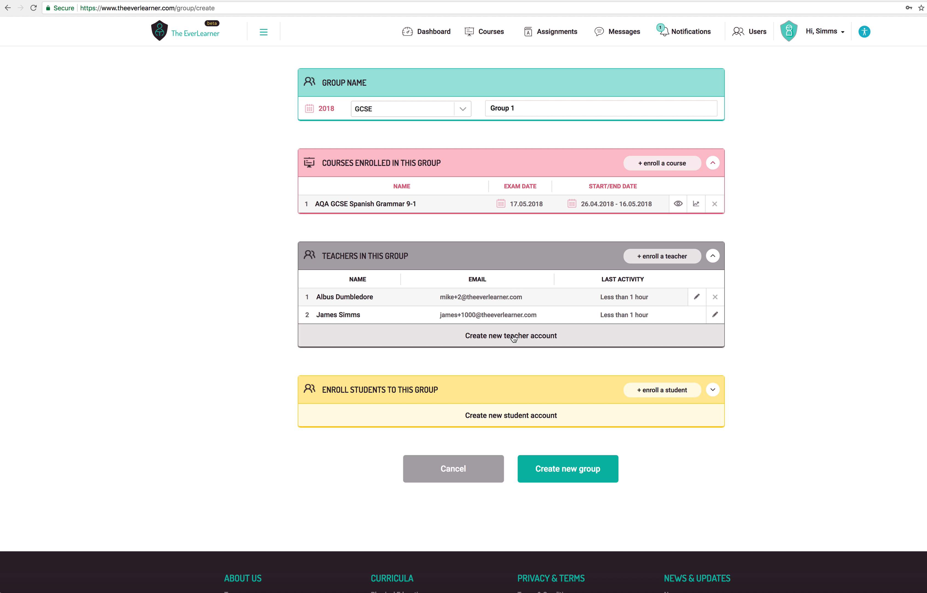
# - Enroll the second student from the list of existing students in the group
pyautogui.click(658, 397)
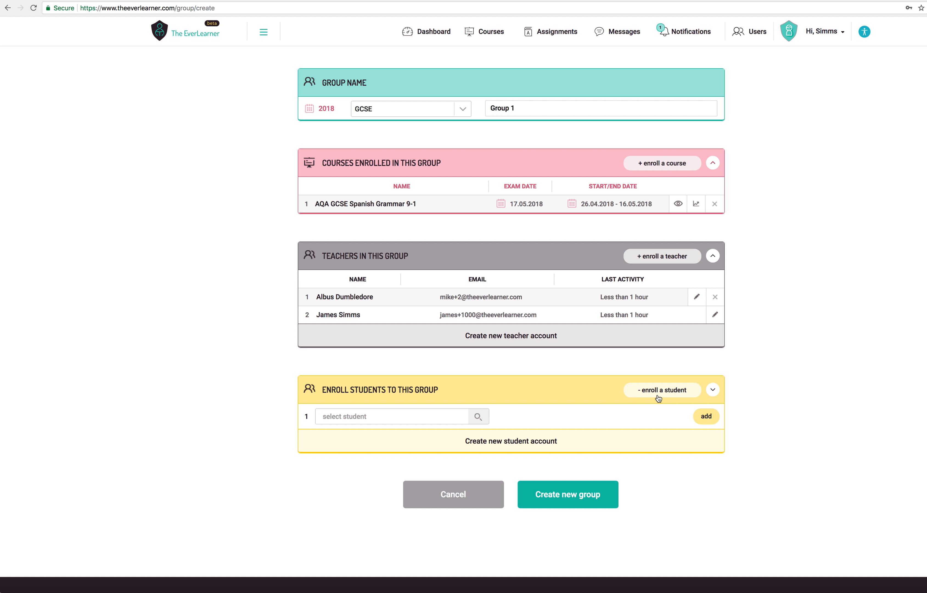
pyautogui.click(416, 418)
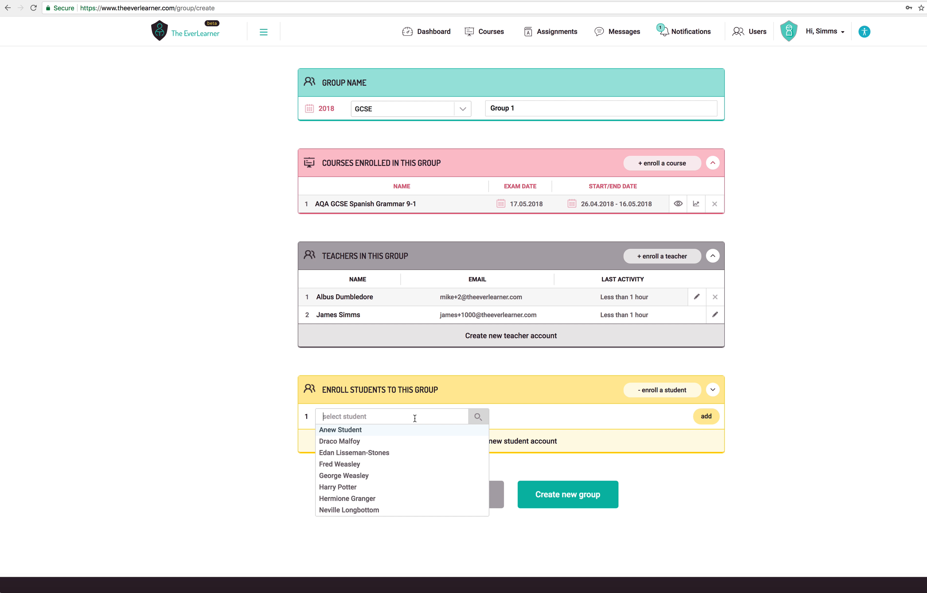
pyautogui.click(353, 441)
pyautogui.click(696, 416)
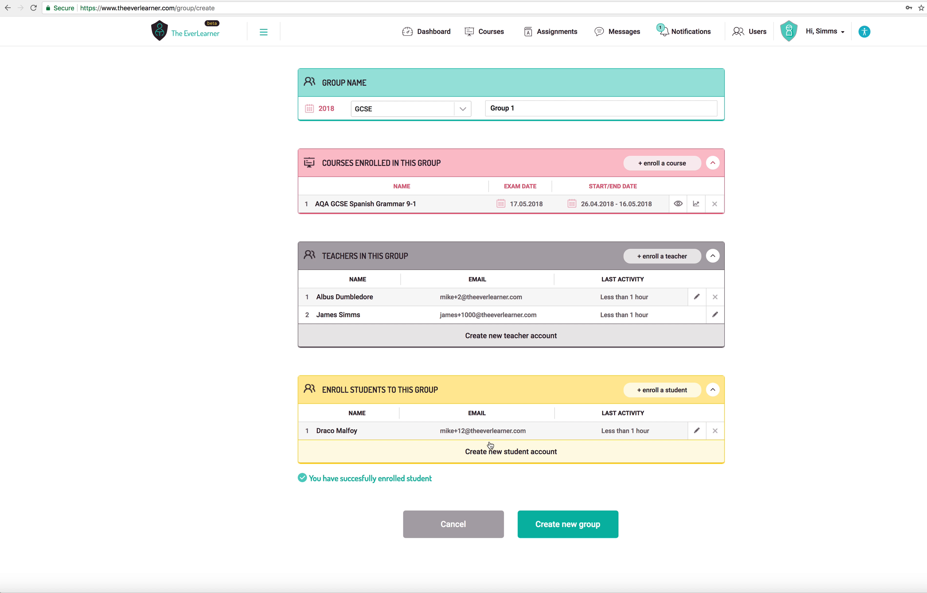
# - Enroll the fourth listed existing student as the group's second student
pyautogui.click(672, 395)
pyautogui.click(436, 454)
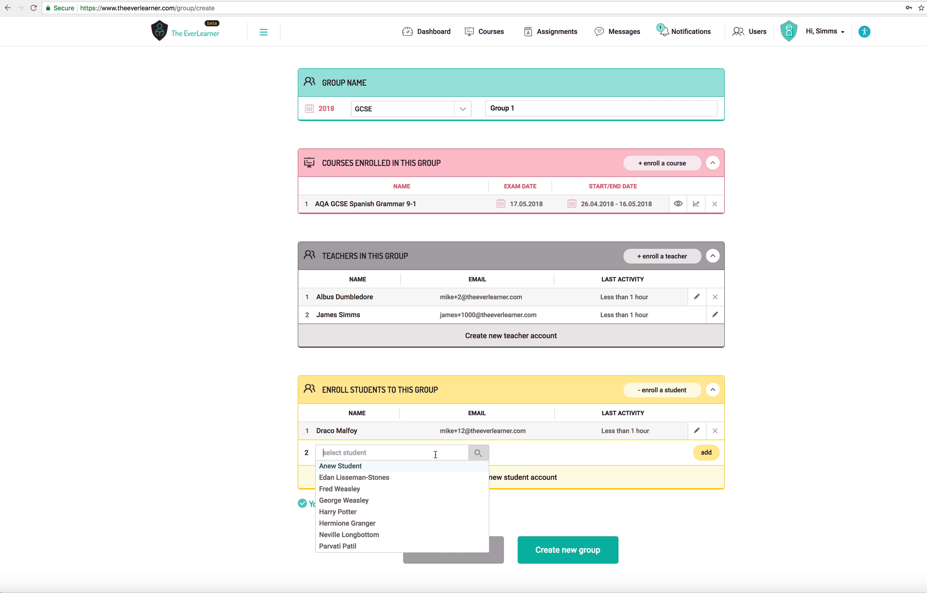
pyautogui.click(372, 498)
pyautogui.click(706, 453)
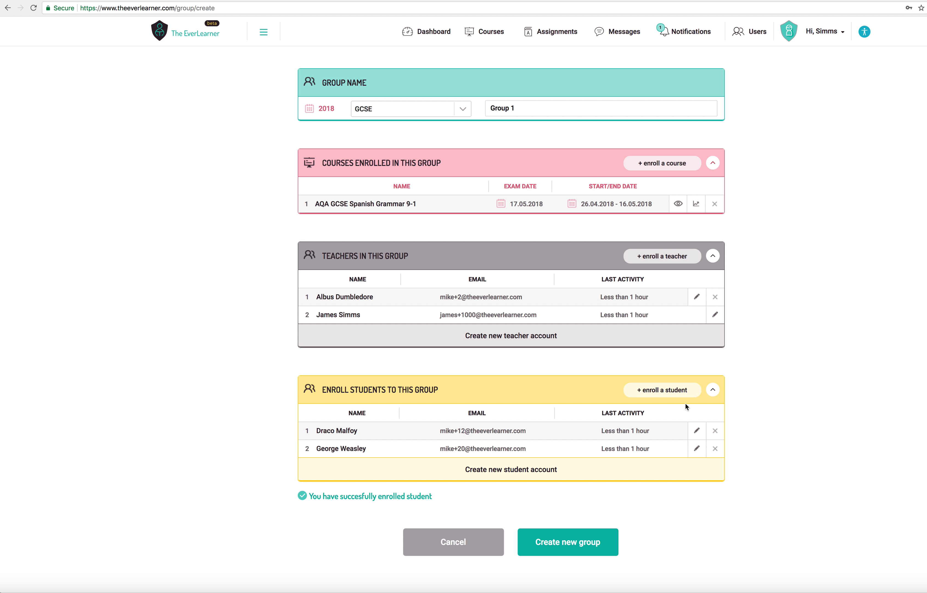
# - Enroll the fifth listed existing student as the group's third student
pyautogui.click(678, 390)
pyautogui.click(482, 478)
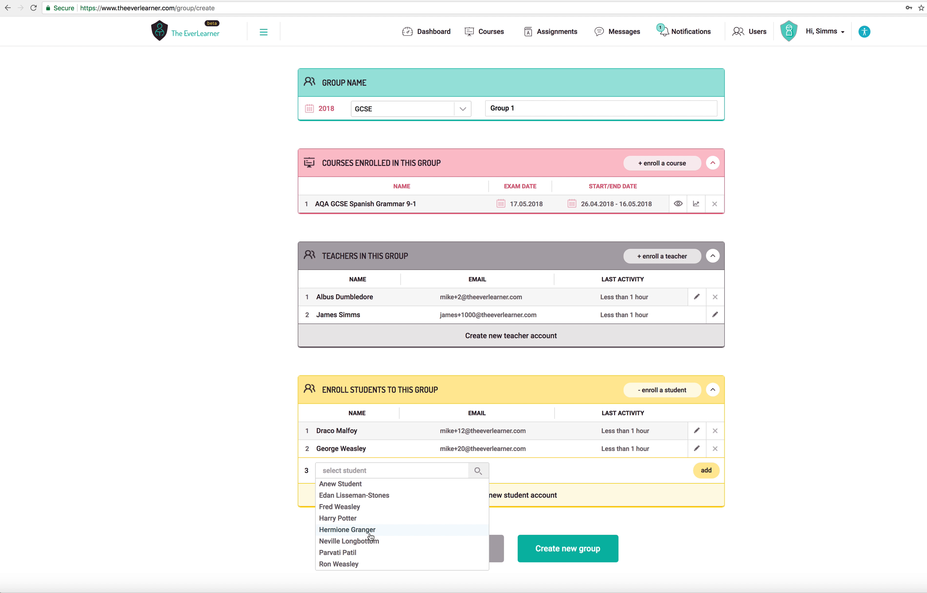
pyautogui.click(358, 535)
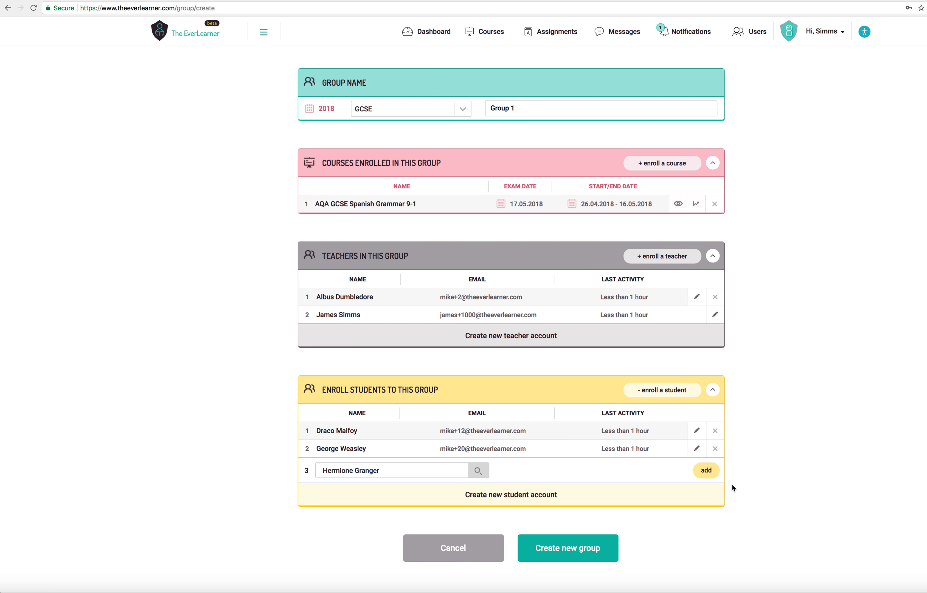
pyautogui.click(707, 472)
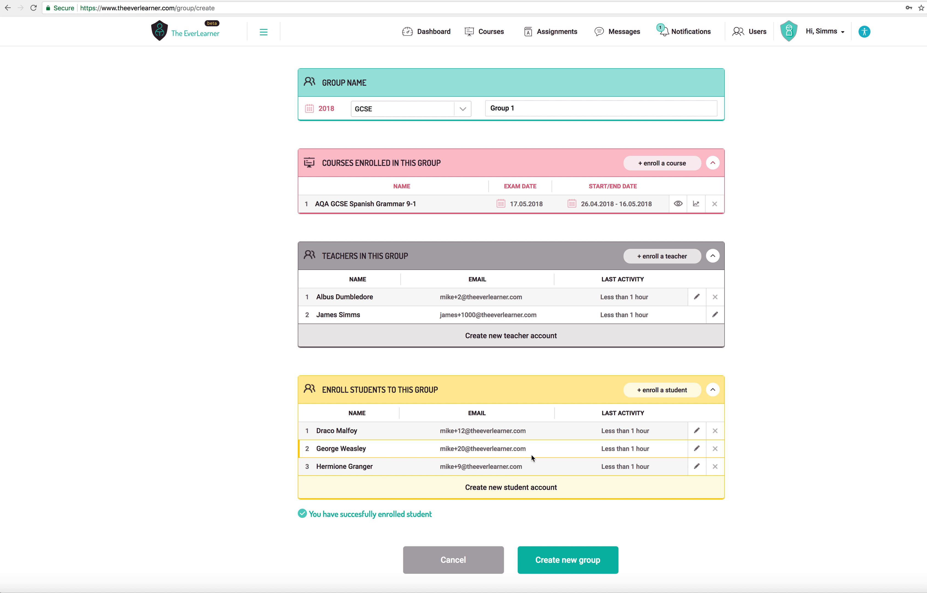
# - Start a new student account for the group with the name "A new" and surname "Student"
pyautogui.scroll(-1, 533, 456)
pyautogui.click(514, 452)
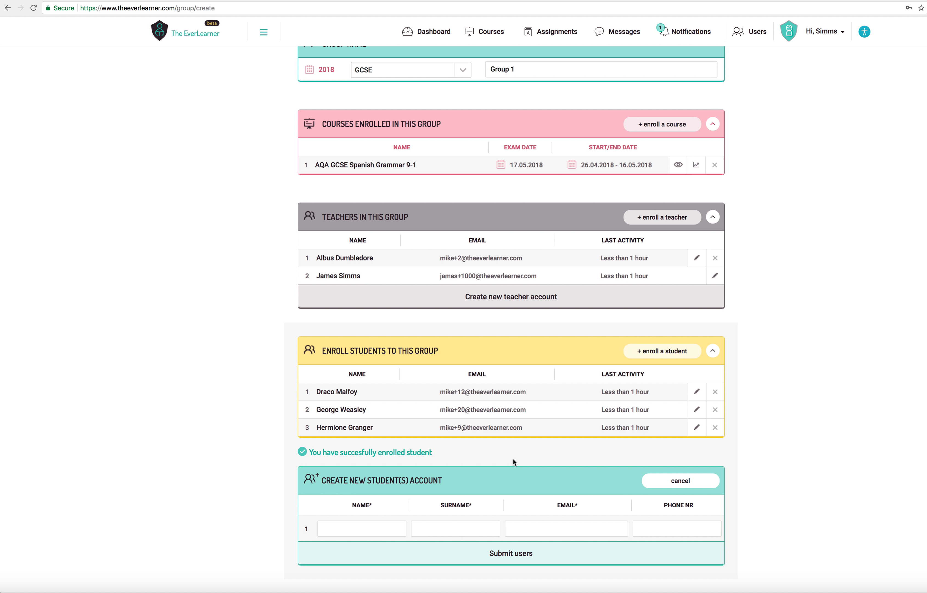
pyautogui.scroll(-1, 513, 451)
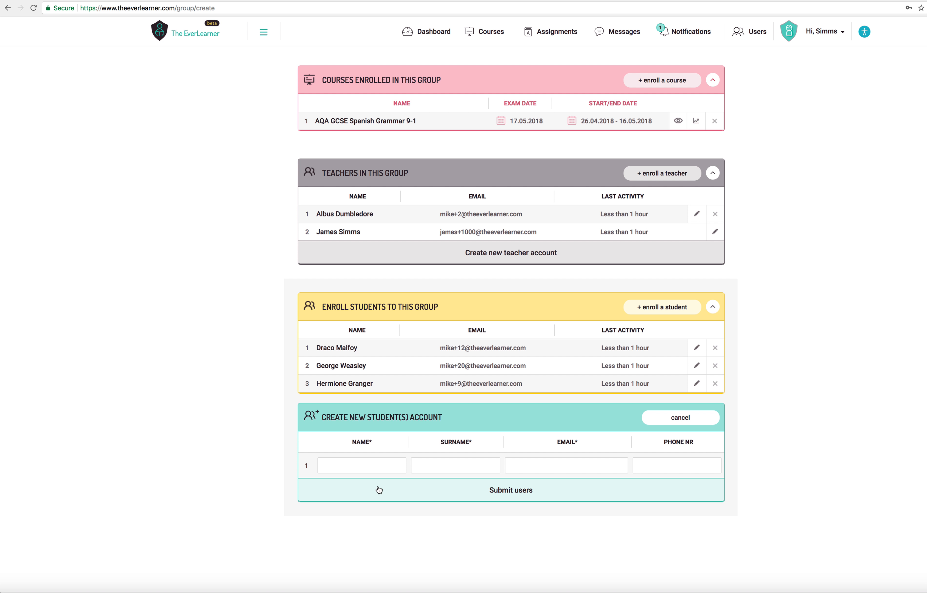
pyautogui.write('A')
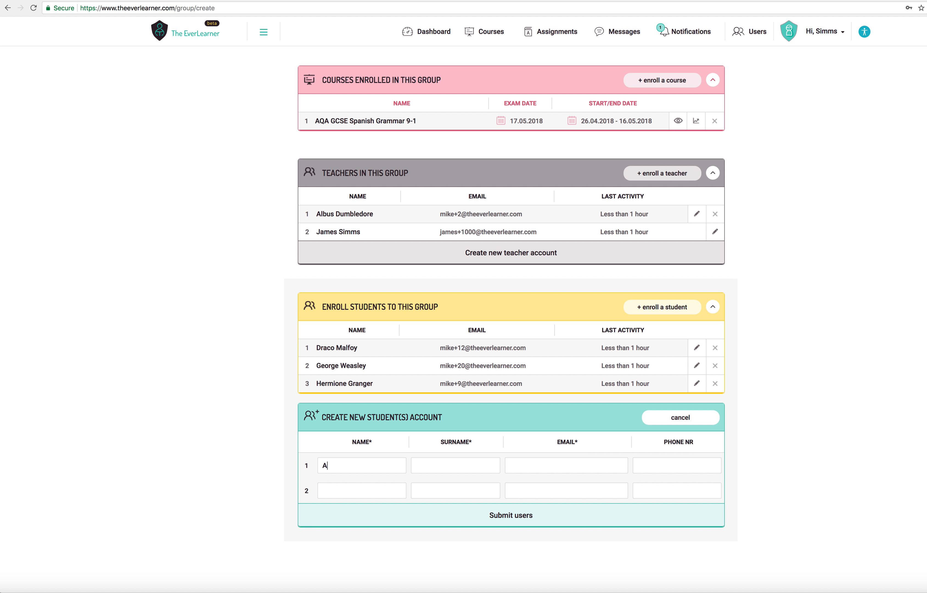
pyautogui.write(' neStudent')
# - Fill in the new student's email, leave the phone number blank, and submit the new account
pyautogui.click(544, 462)
pyautogui.write('newstudent@email.com')
pyautogui.click(668, 467)
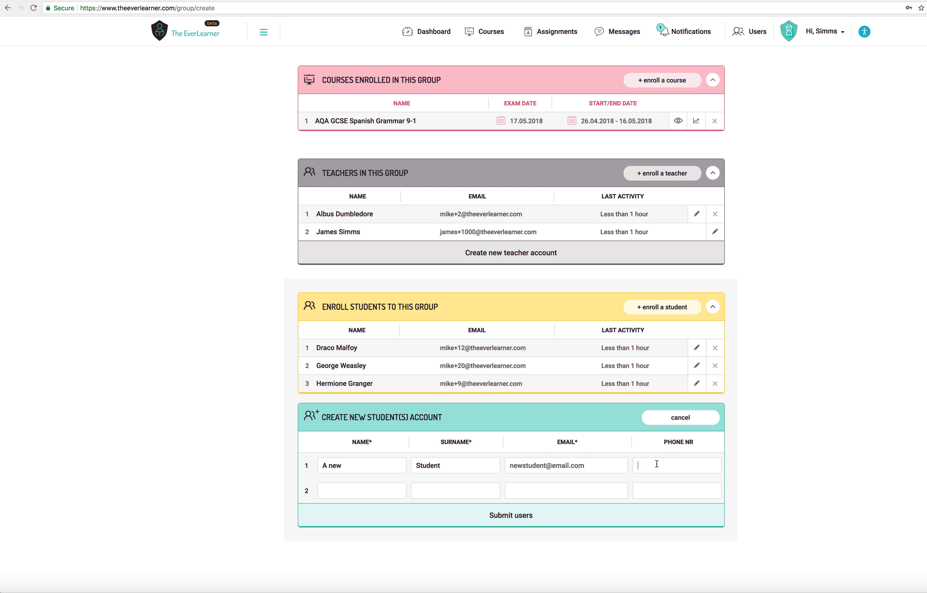
pyautogui.click(652, 466)
pyautogui.click(517, 521)
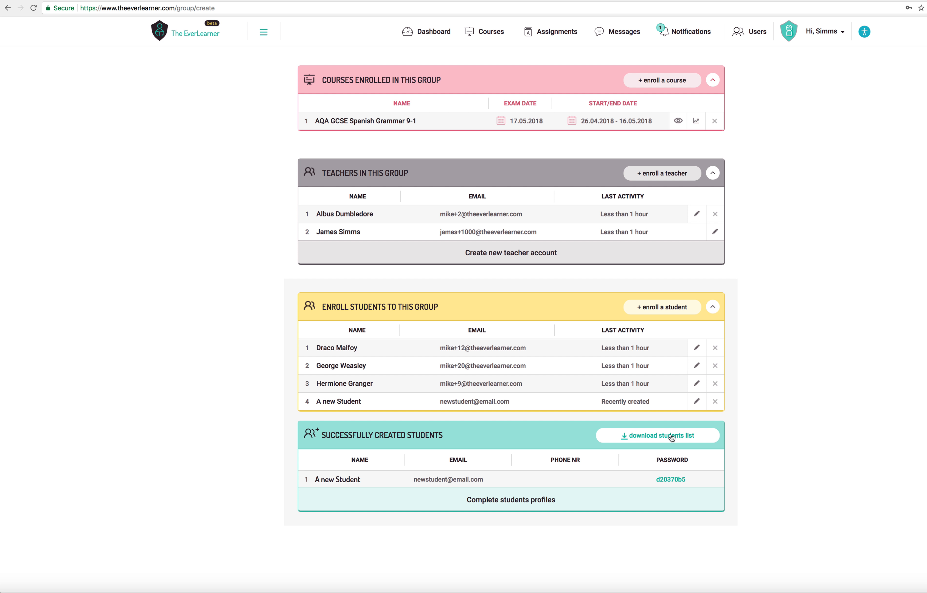
# - Collapse the list of students enrolled in the group
pyautogui.scroll(-5, 671, 436)
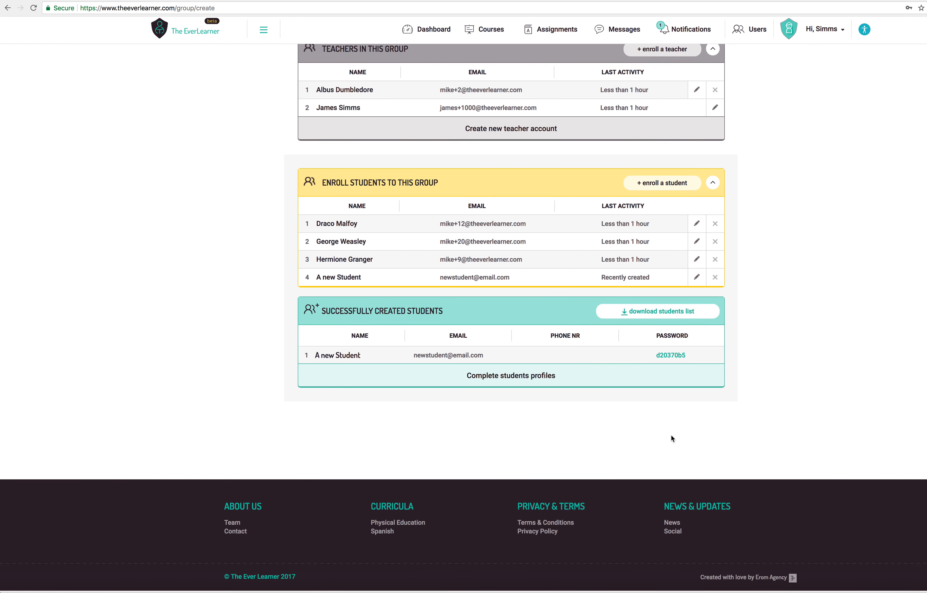
pyautogui.scroll(3, 671, 436)
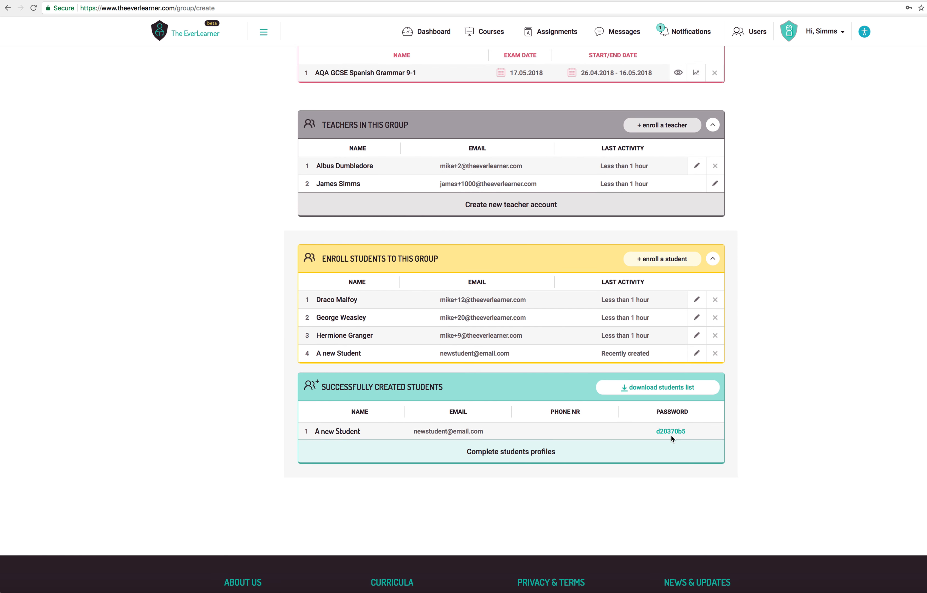
pyautogui.click(712, 258)
pyautogui.scroll(5, 750, 346)
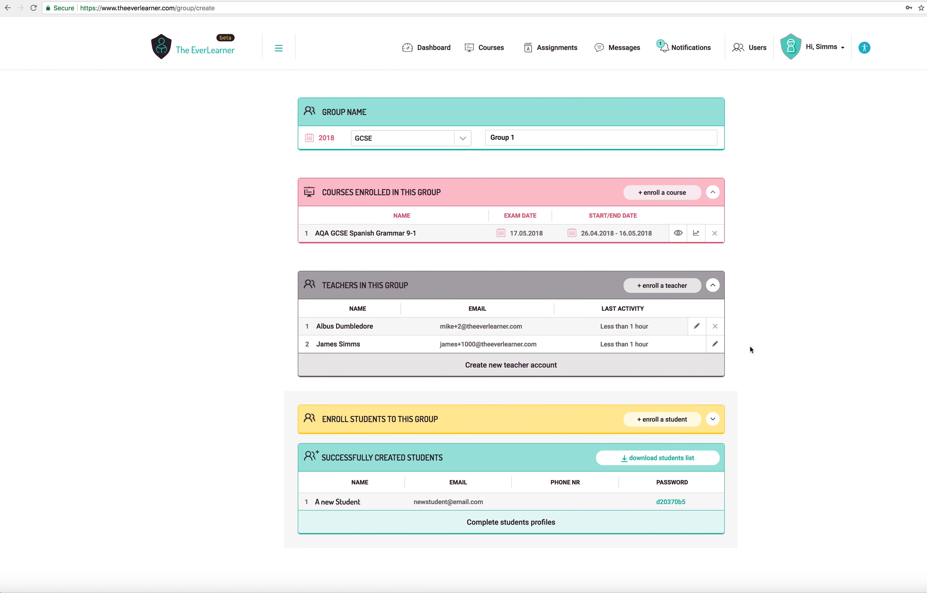
# - Submit the newly created student's profile details with gender N and none of the categories ticked
pyautogui.scroll(-5, 750, 347)
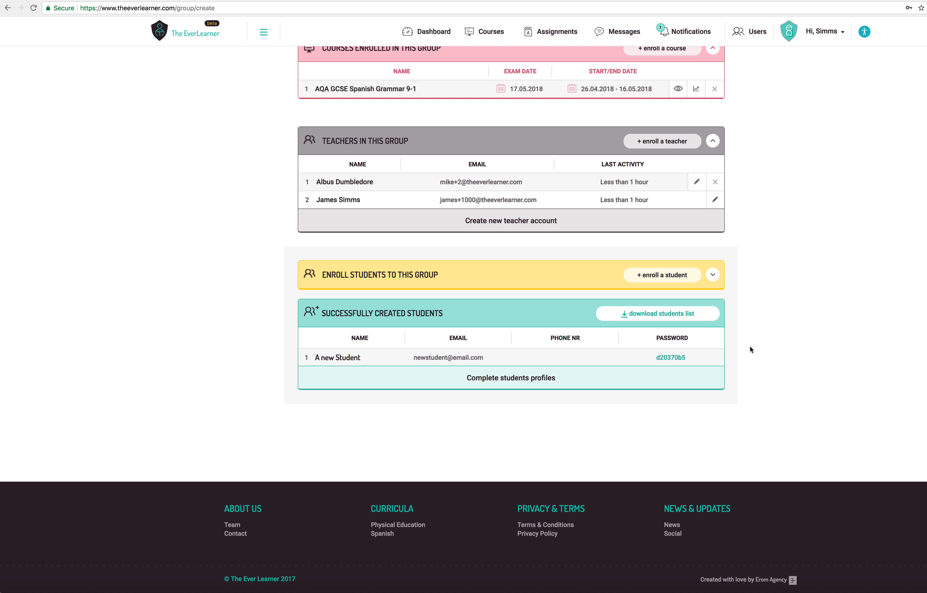
pyautogui.click(519, 378)
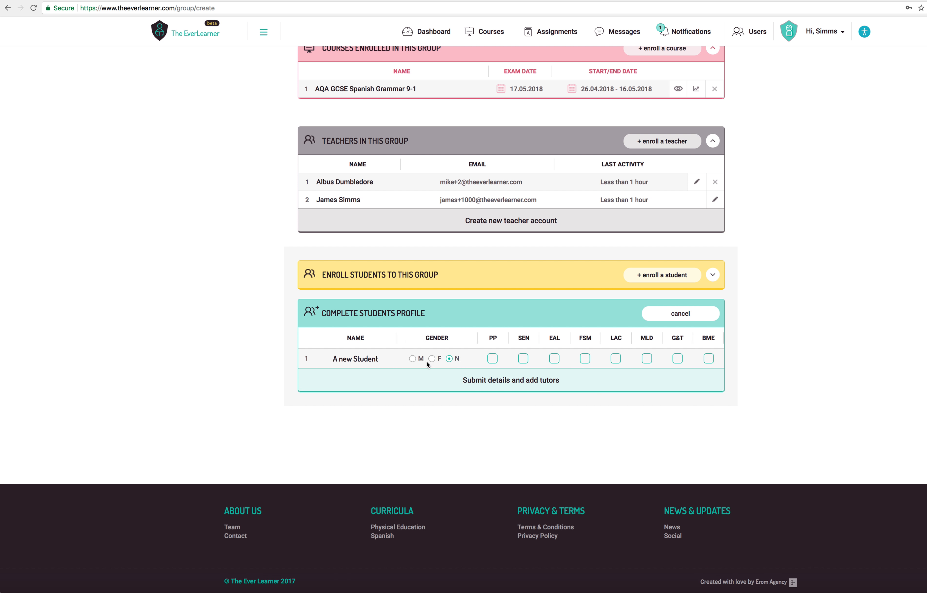
pyautogui.click(510, 383)
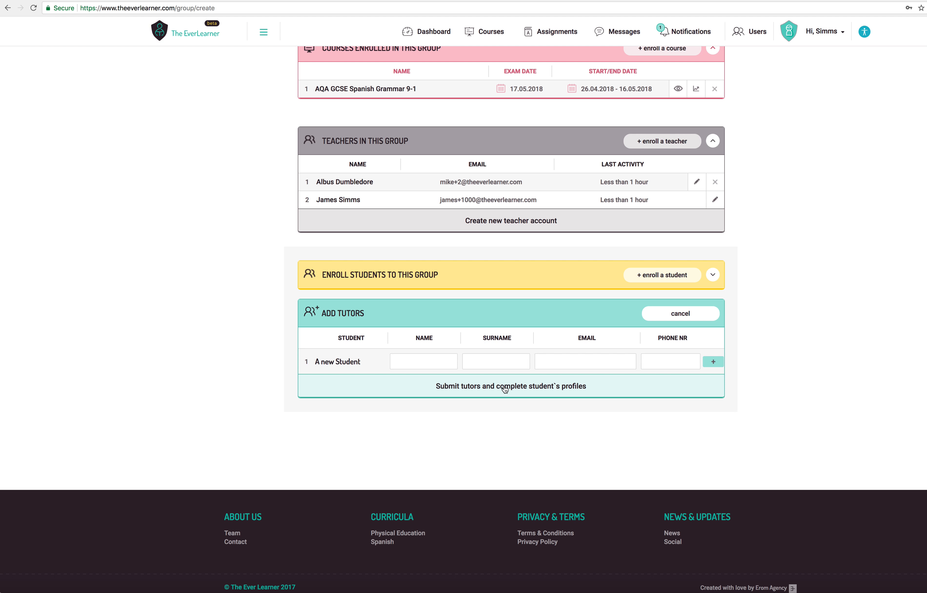
# - Collapse the group's teachers and courses lists and cancel adding tutors for the new student
pyautogui.scroll(4, 640, 461)
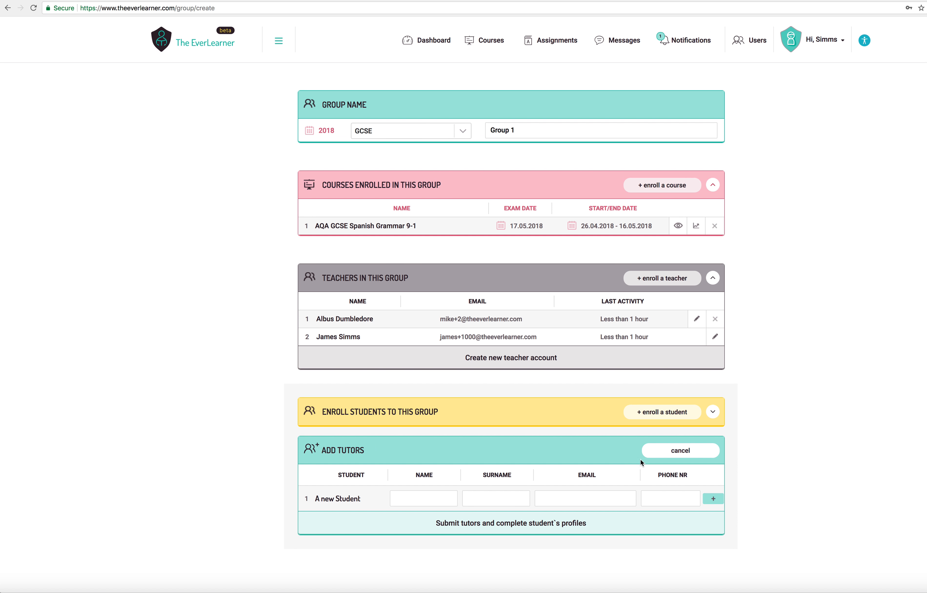
pyautogui.scroll(-2, 644, 460)
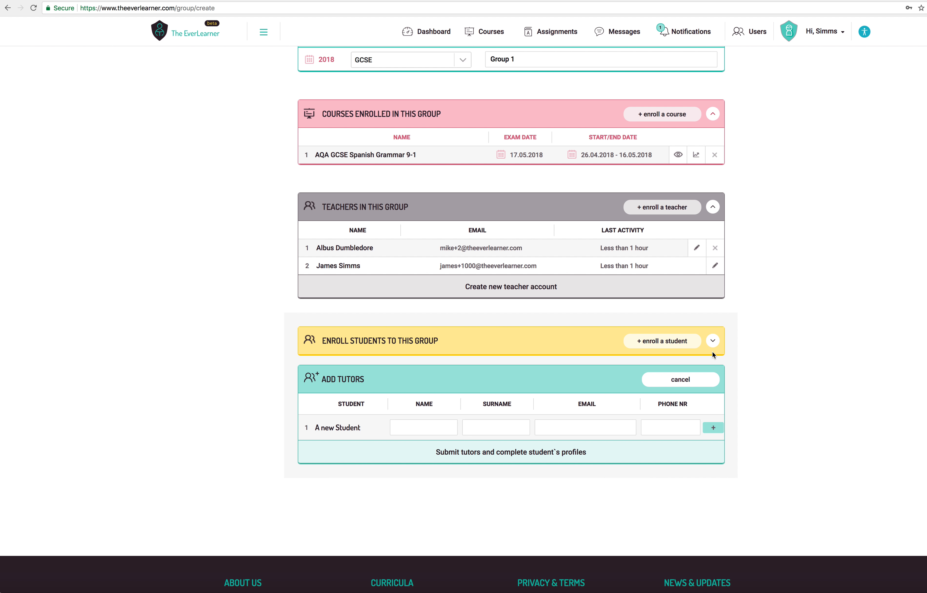
pyautogui.click(713, 209)
pyautogui.click(714, 117)
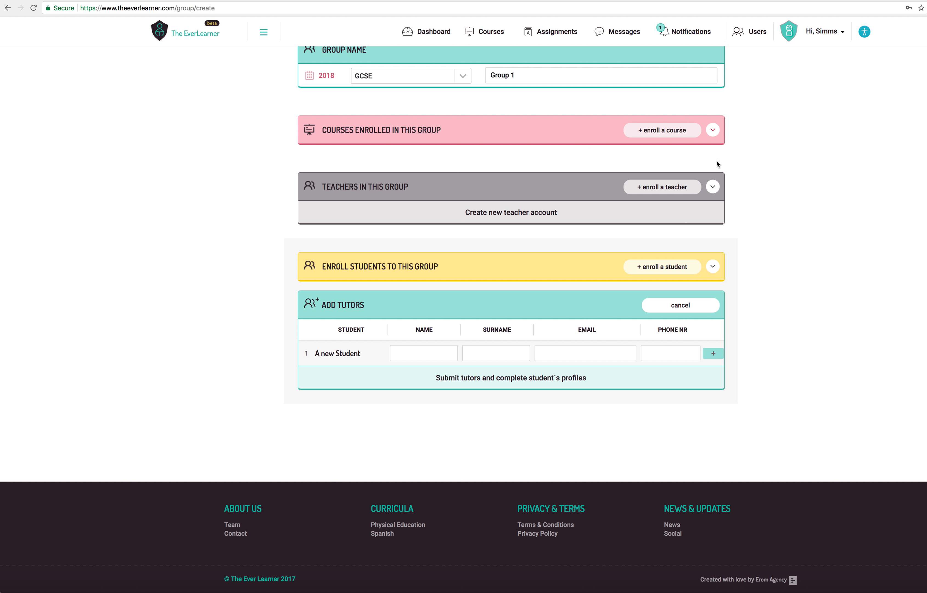
pyautogui.click(697, 304)
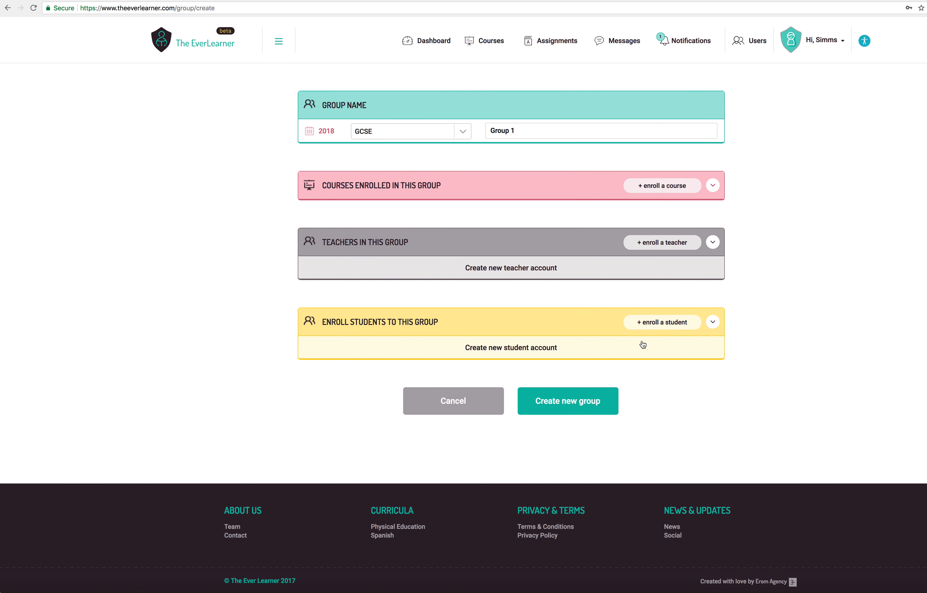
# - Expand the enrolled courses, teachers and students lists and create the new group
pyautogui.click(713, 187)
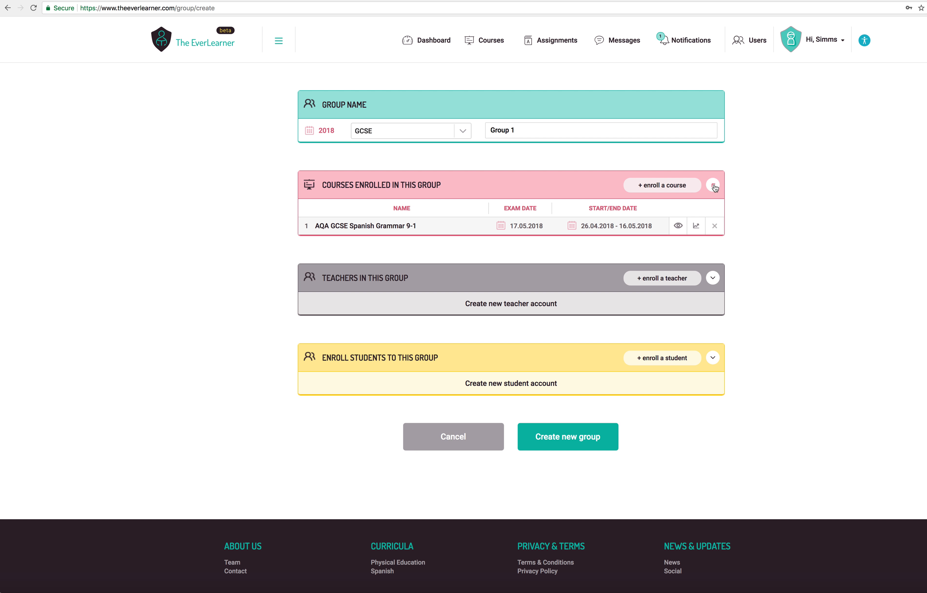
pyautogui.click(712, 278)
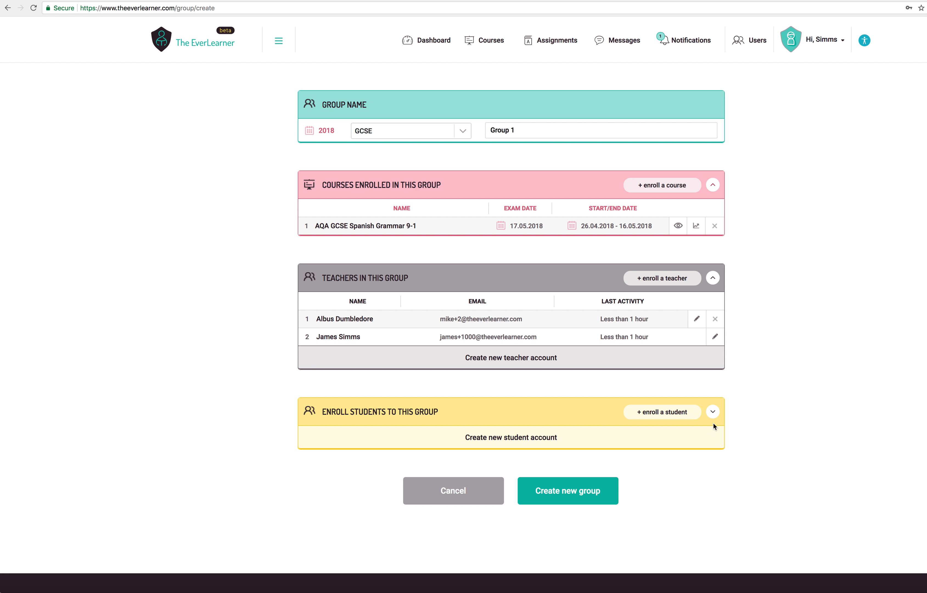
pyautogui.click(713, 411)
pyautogui.scroll(-4, 709, 411)
pyautogui.click(577, 443)
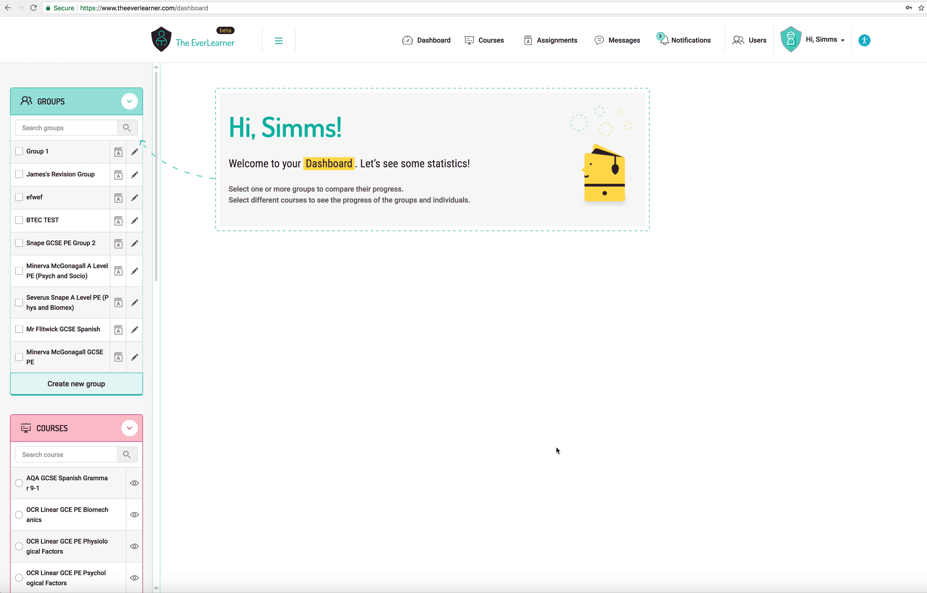
# - Select Group 1 on the dashboard and review the progress chart for the group and its students
pyautogui.click(21, 154)
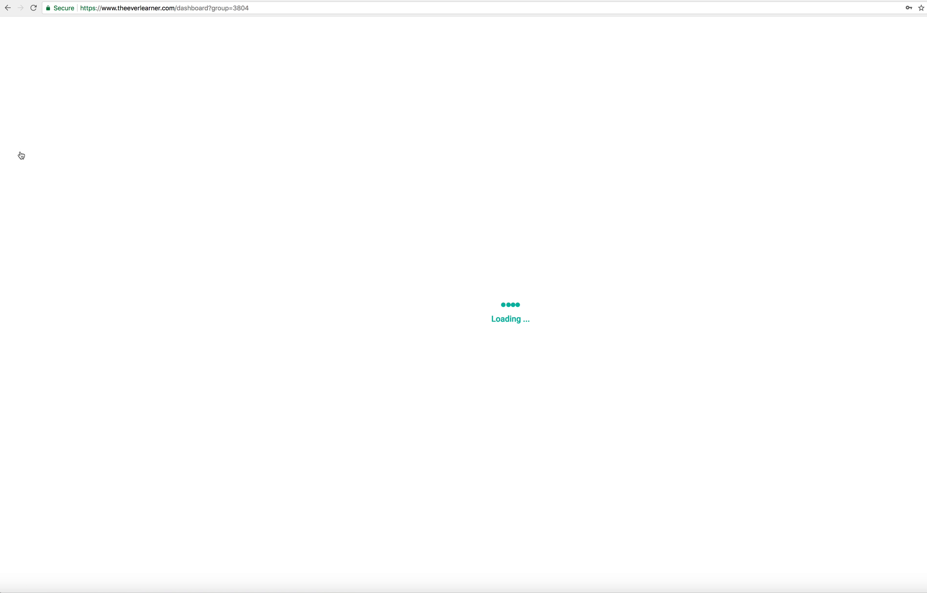
pyautogui.scroll(-2, 202, 241)
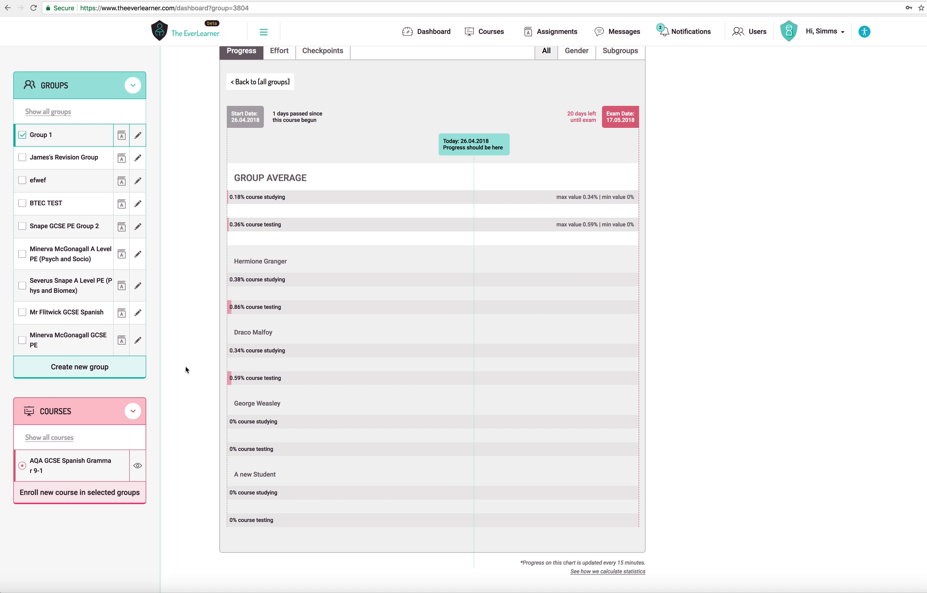
pyautogui.scroll(2, 188, 379)
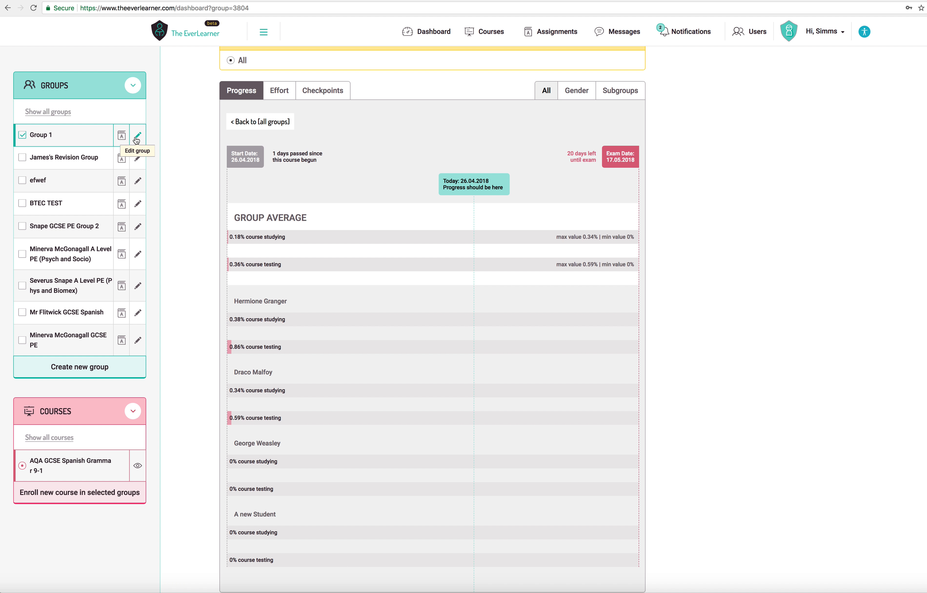